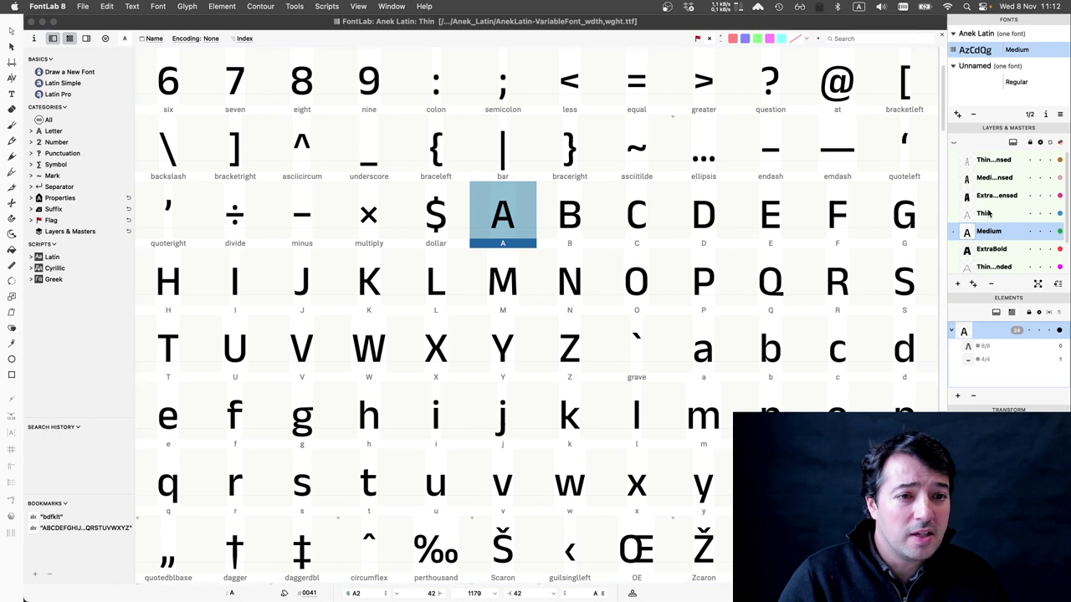
# Step: Display the ExtraBold Condensed master of Anek Latin and switch to the DT101-Demo font window
pyautogui.click(1004, 198)
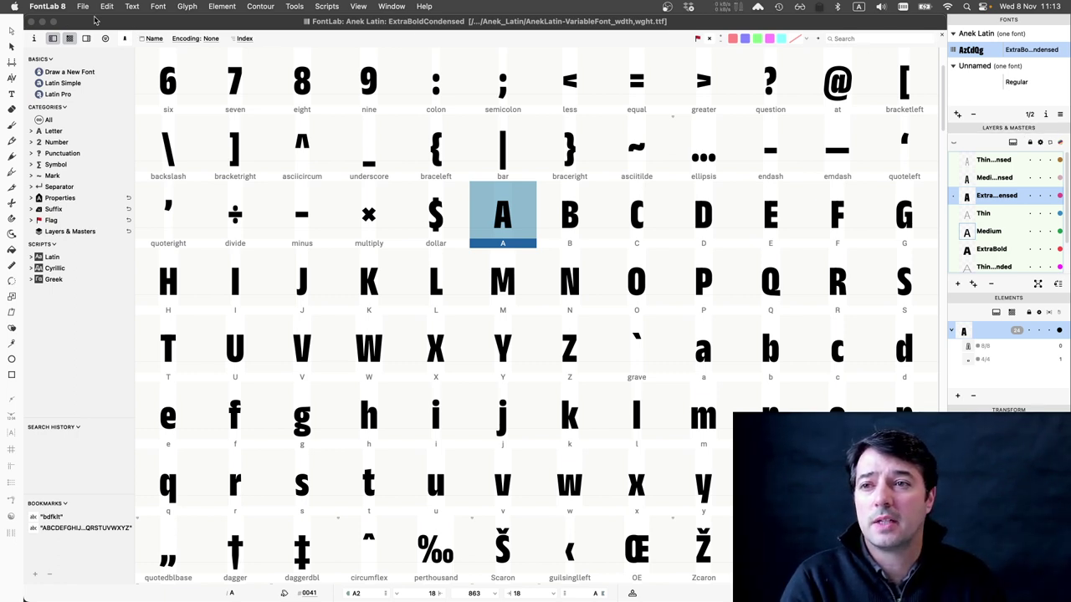
pyautogui.click(153, 31)
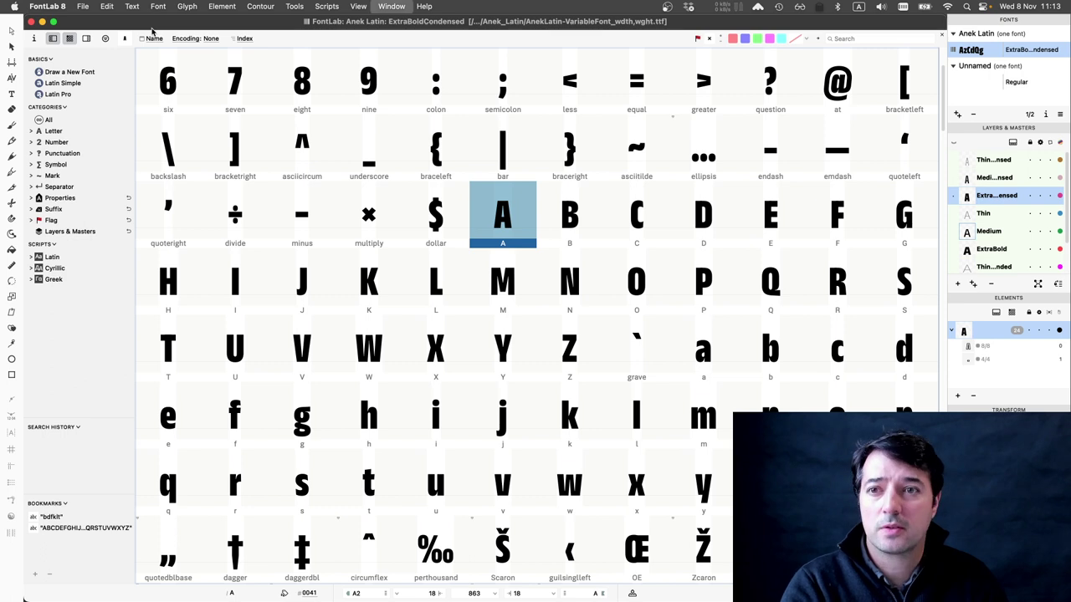
pyautogui.press('super+grave')
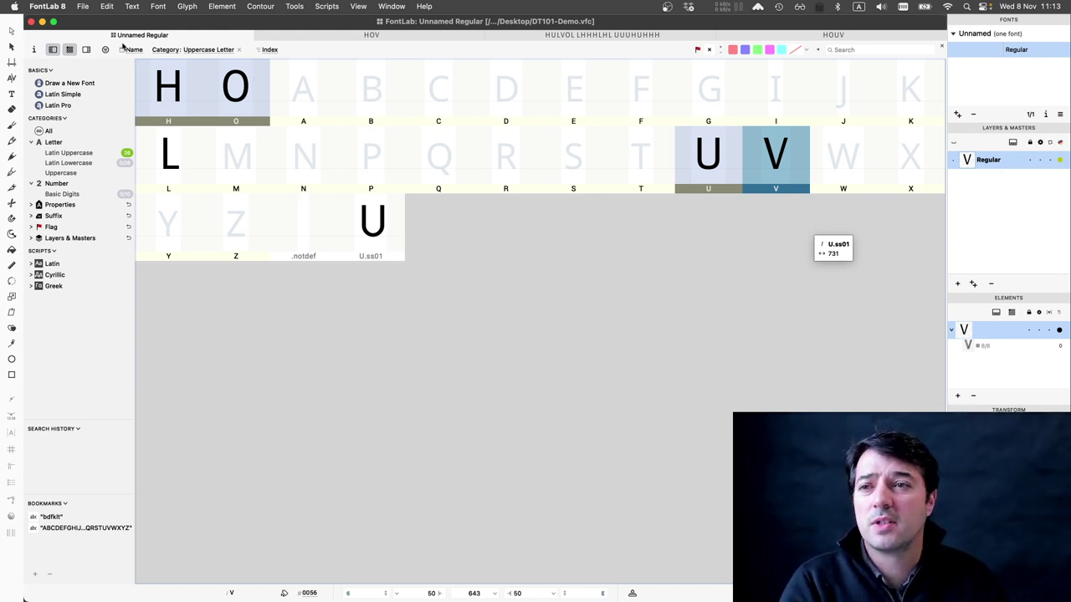
# Step: Set the family name to DT101 Demo in the font info and apply it
pyautogui.click(83, 8)
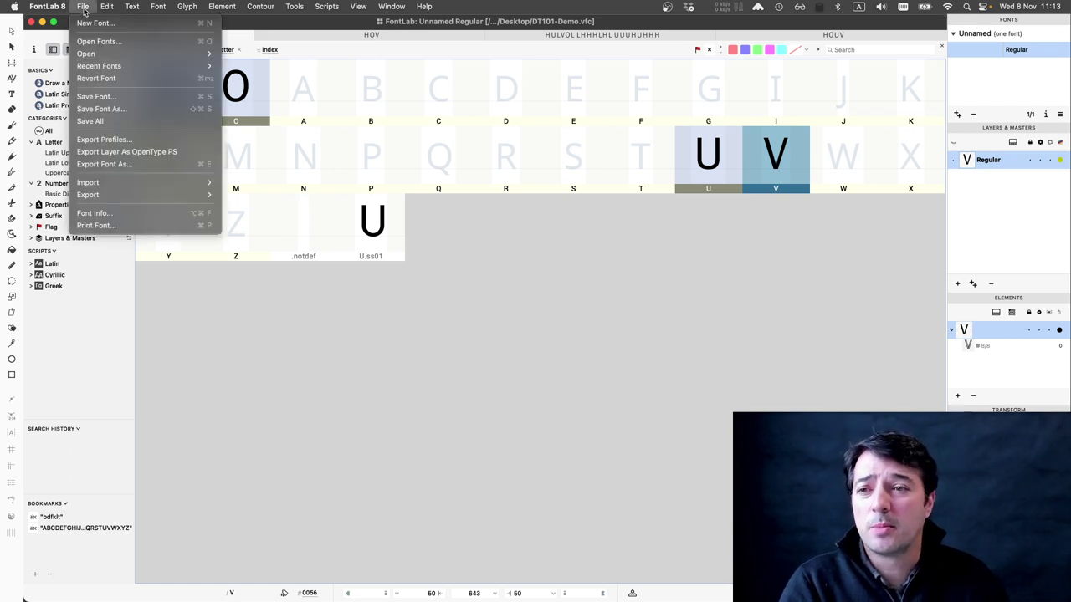
pyautogui.click(105, 215)
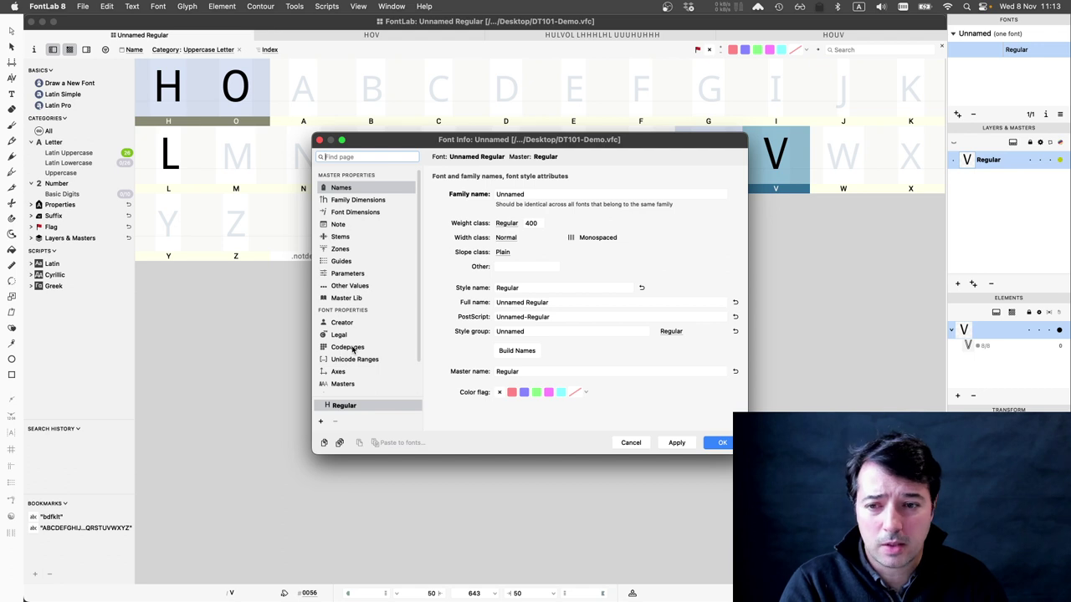
pyautogui.doubleClick(526, 193)
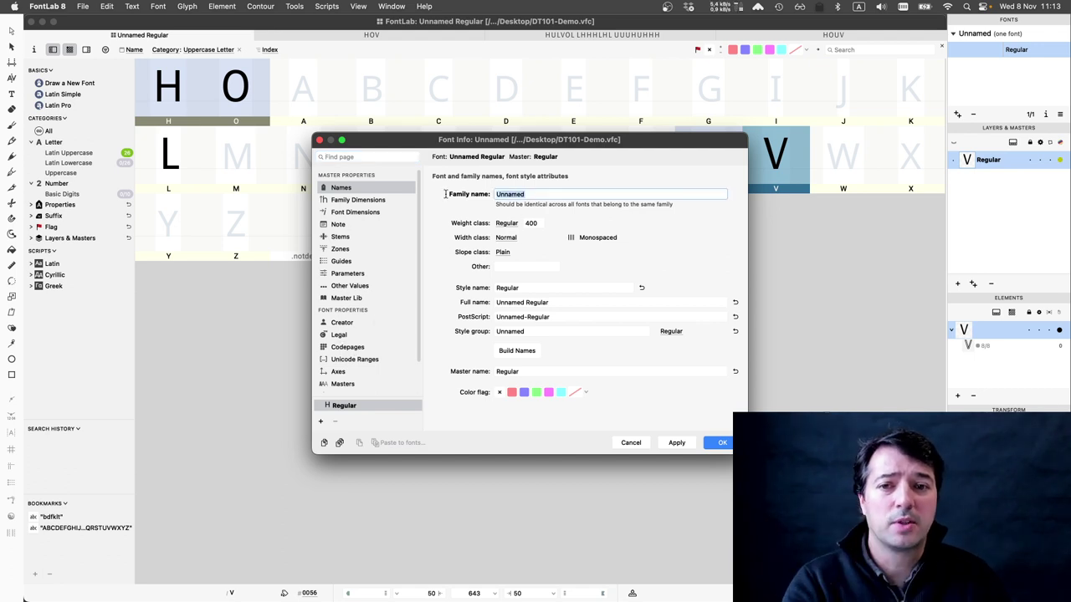
pyautogui.write('DT101')
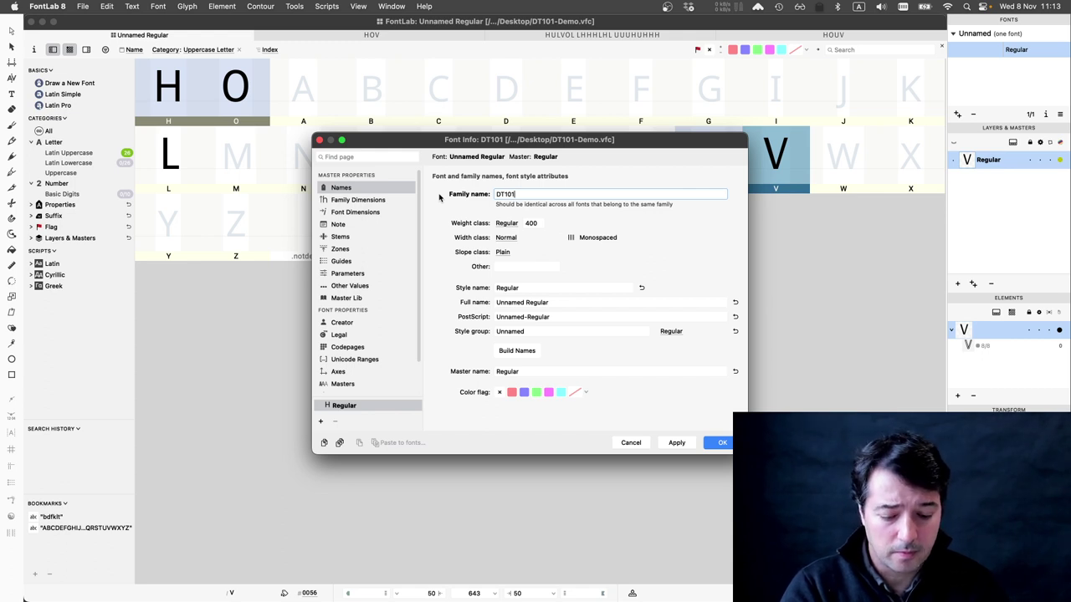
pyautogui.write(' Demo')
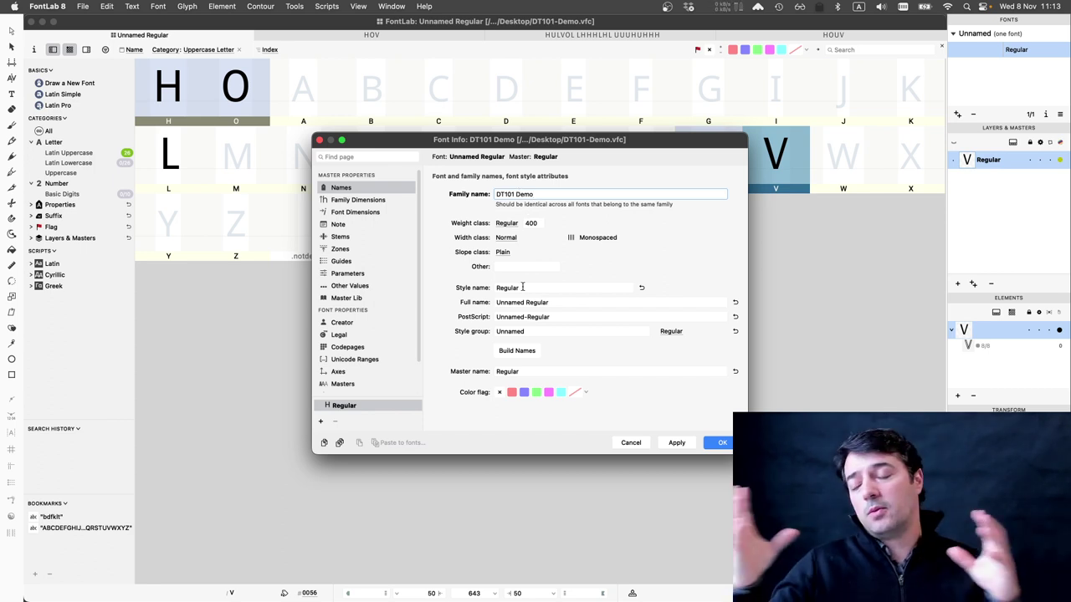
pyautogui.click(676, 442)
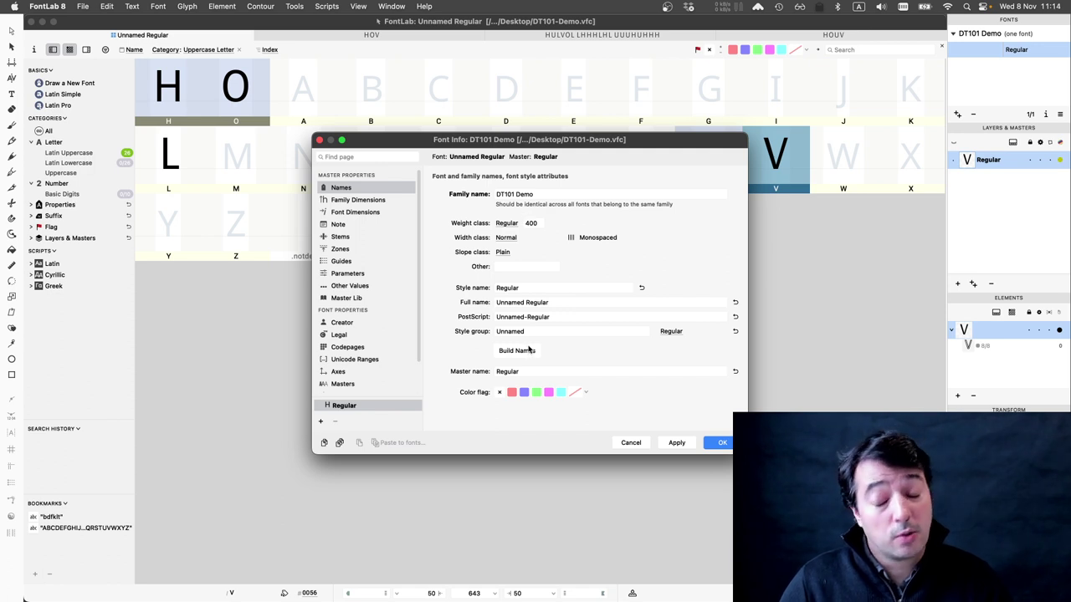
# Step: Rebuild the full, PostScript and style group names from the family name and apply them with the style group option Regular
pyautogui.click(517, 350)
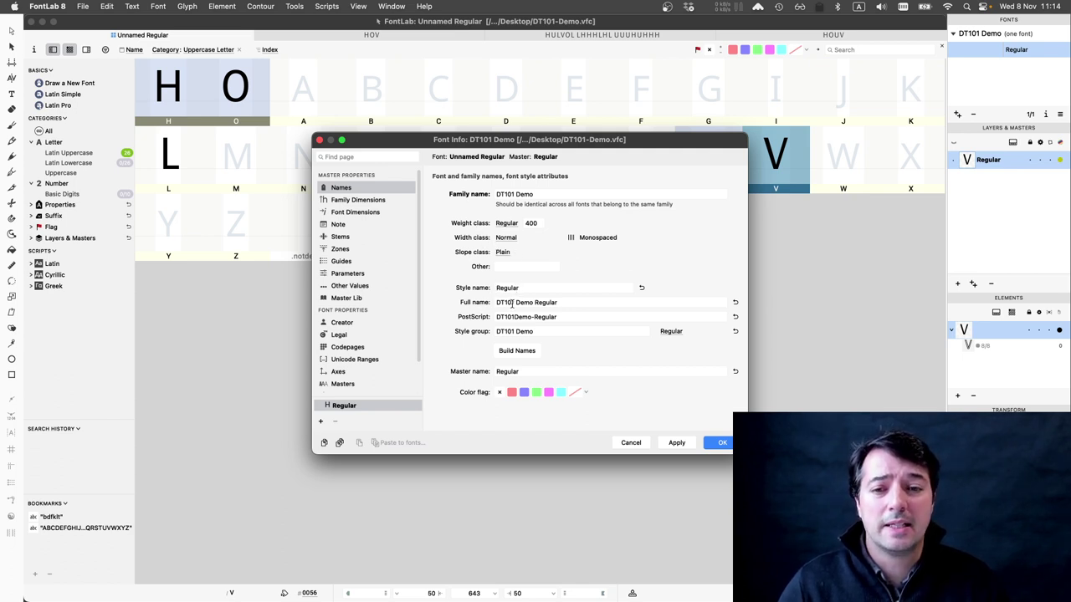
pyautogui.moveTo(495, 303); pyautogui.dragTo(474, 333)
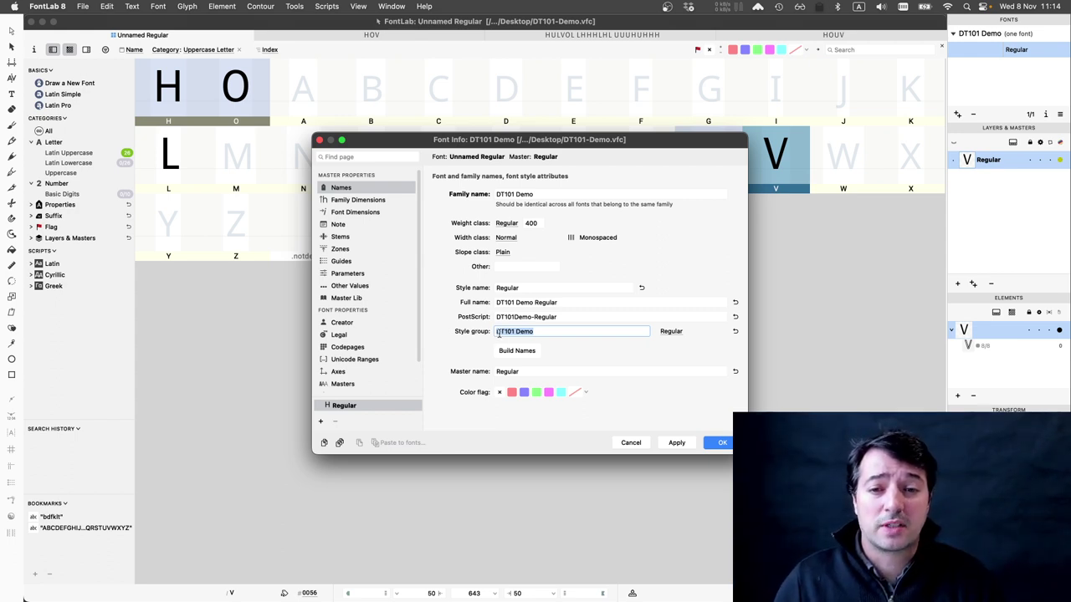
pyautogui.click(674, 331)
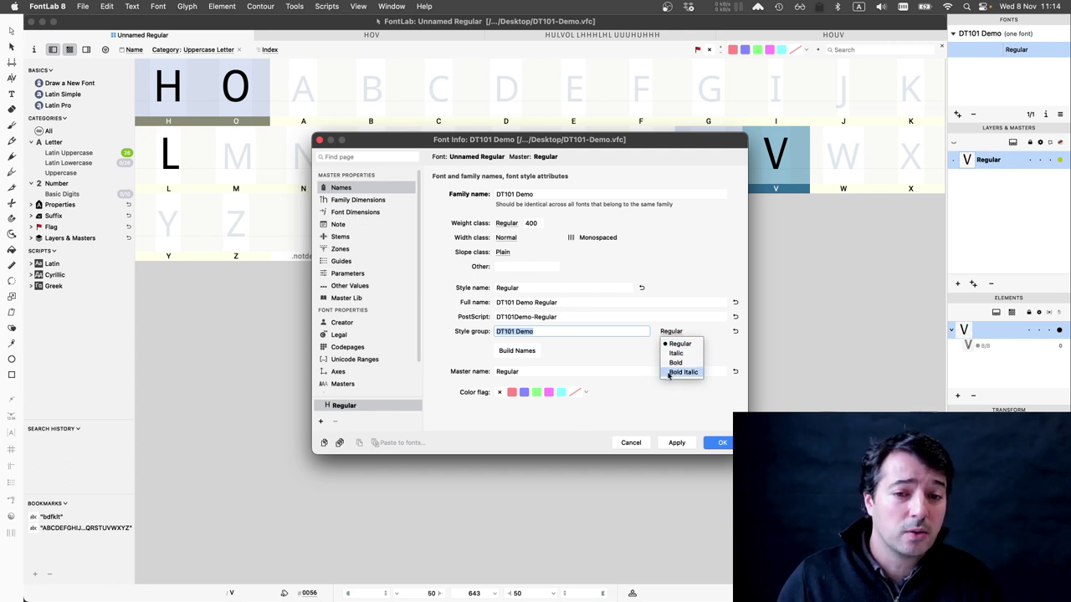
pyautogui.click(619, 352)
pyautogui.press('Right')
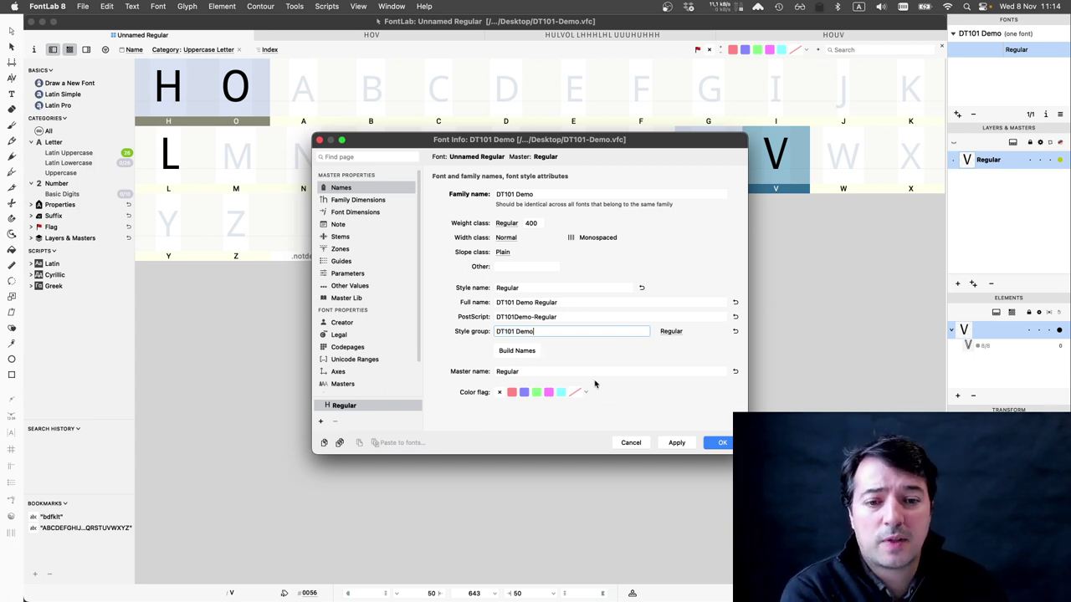
pyautogui.click(675, 443)
# Step: Review the units per em, ascender and descender in the family dimensions and close the font info without changes
pyautogui.click(369, 203)
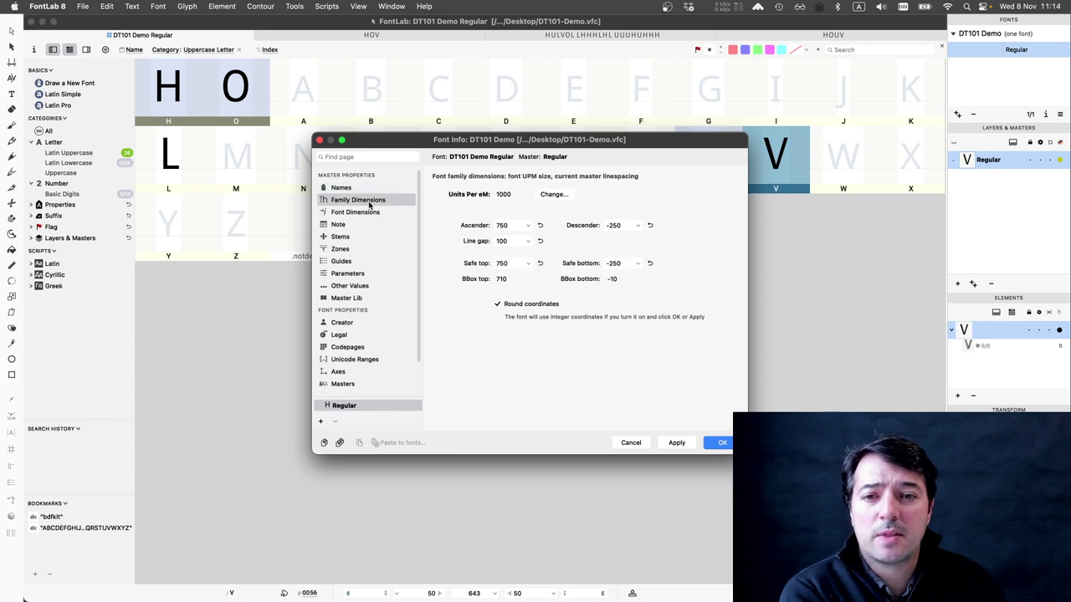
pyautogui.moveTo(519, 199); pyautogui.dragTo(483, 196)
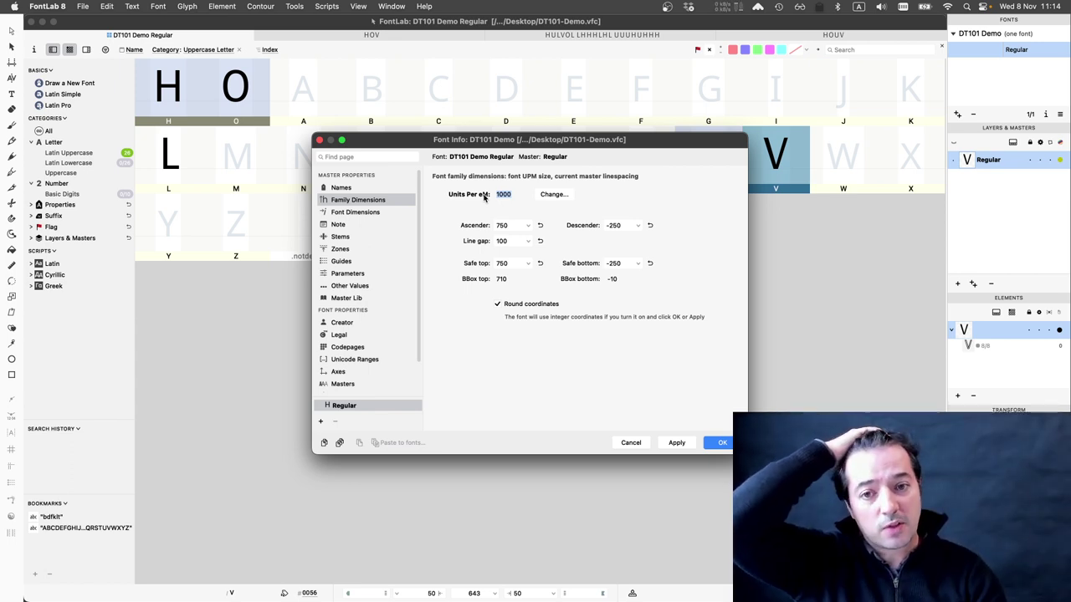
pyautogui.click(514, 200)
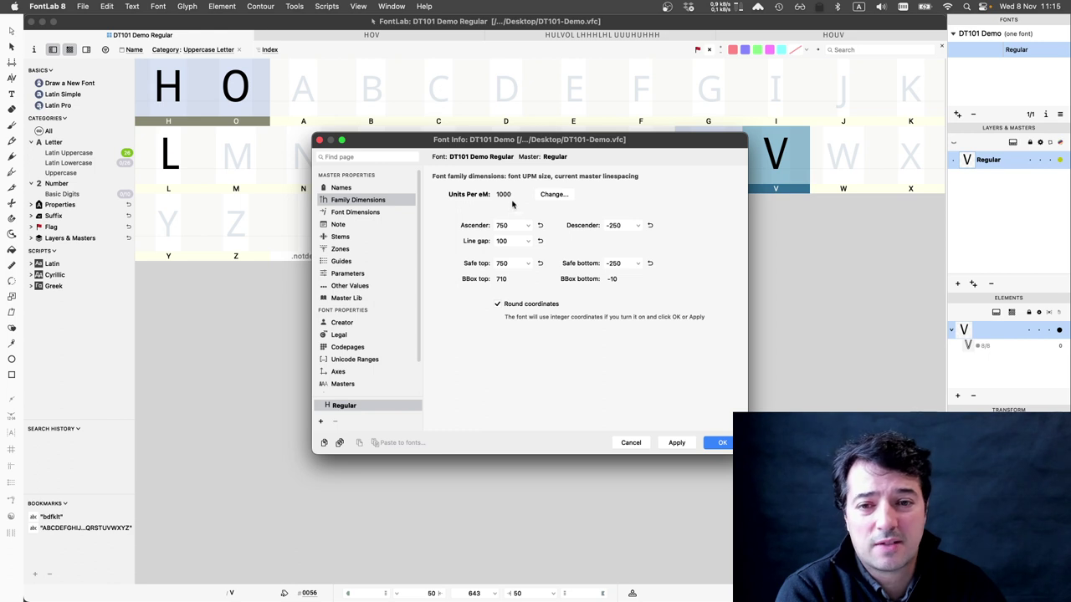
pyautogui.moveTo(523, 196); pyautogui.dragTo(486, 226)
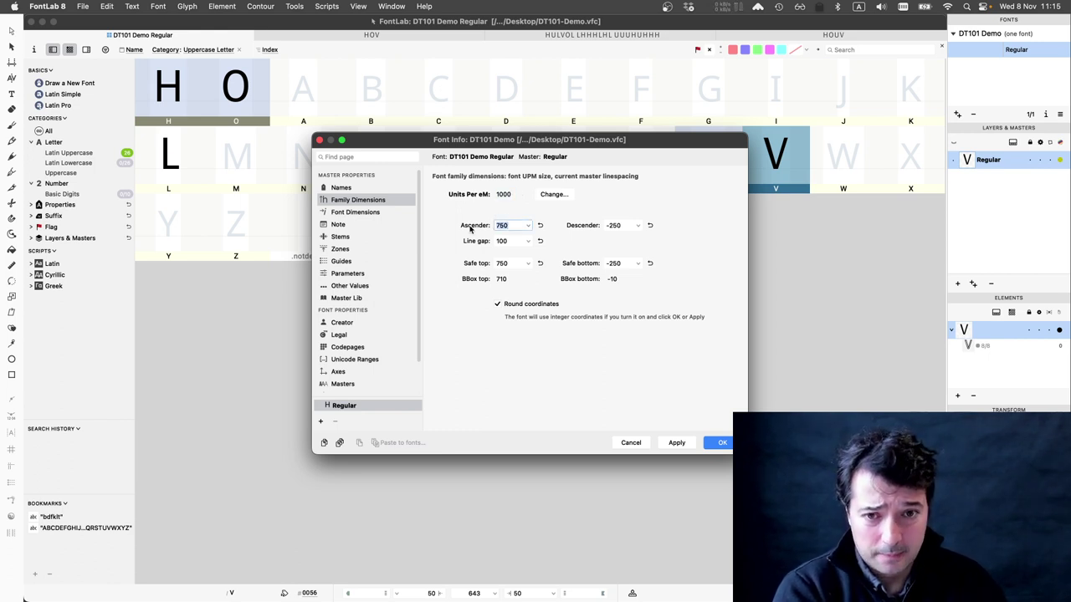
pyautogui.moveTo(605, 225)
pyautogui.mouseDown()
pyautogui.moveTo(615, 225)
pyautogui.moveTo(583, 224)
pyautogui.mouseUp()
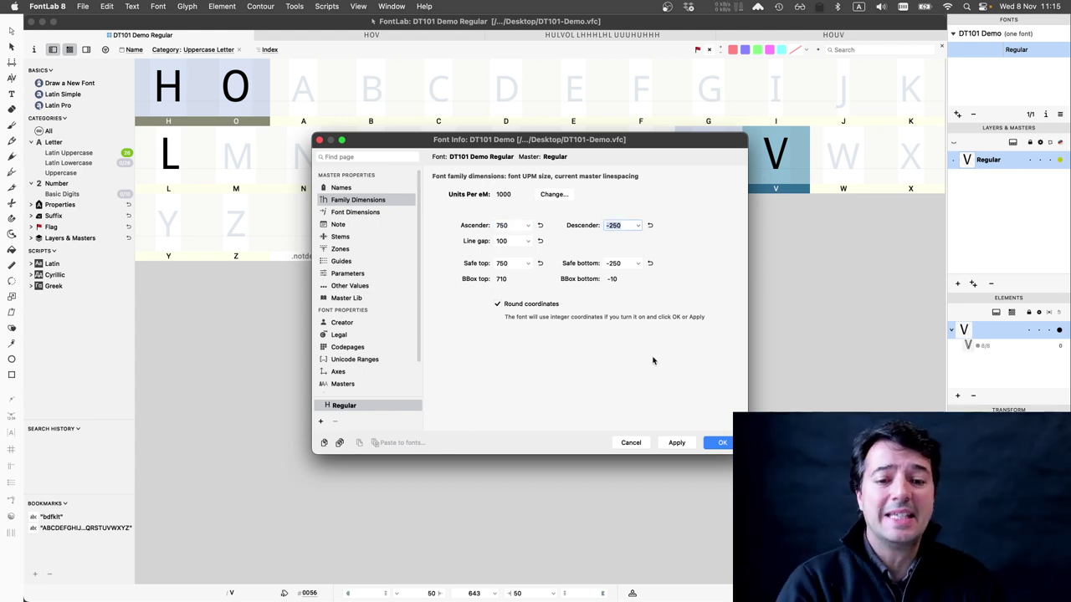
pyautogui.click(631, 442)
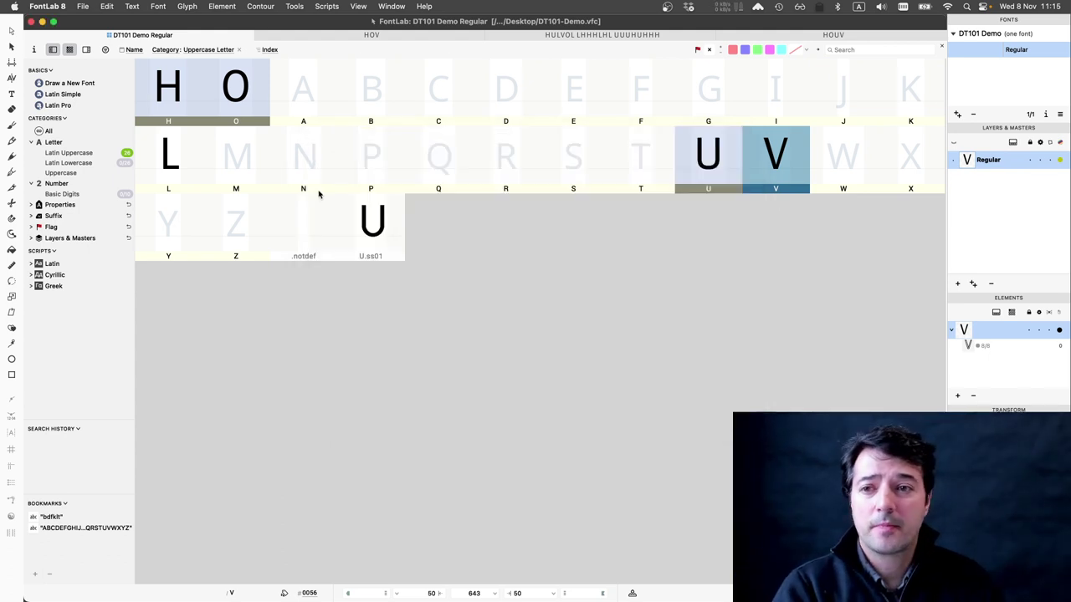
# Step: Open the H glyph for contour editing and apply a descender of -200 in the font's family dimensions
pyautogui.doubleClick(176, 95)
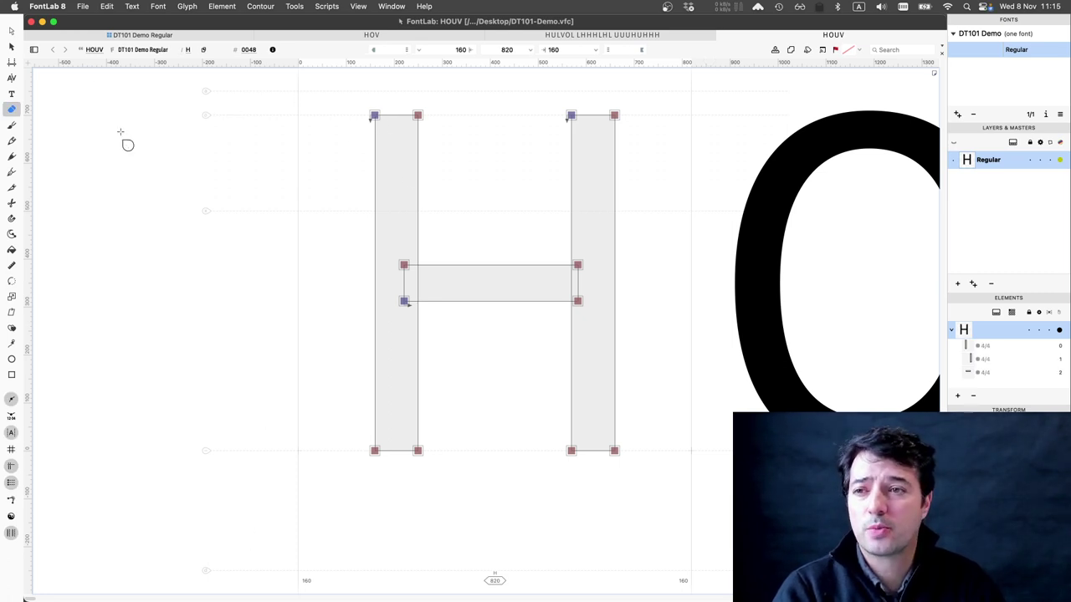
pyautogui.click(11, 32)
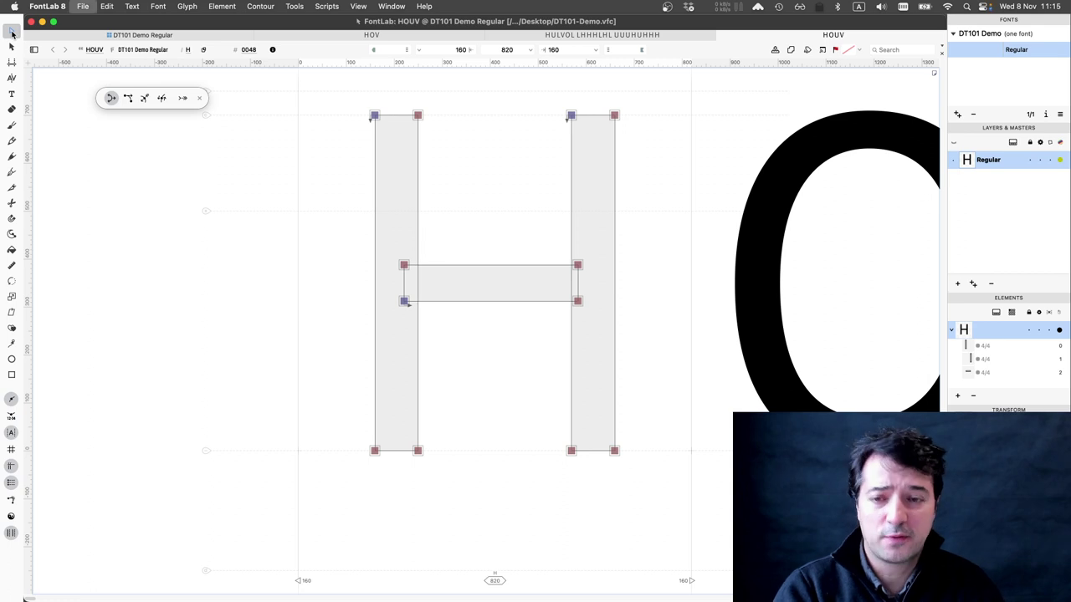
pyautogui.press('super+alt+i')
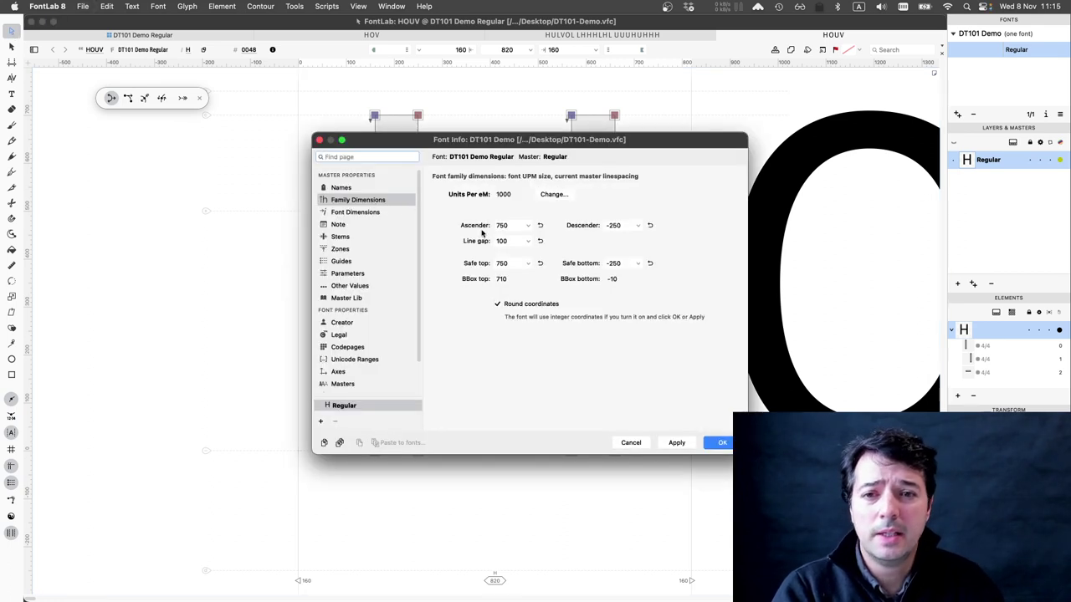
pyautogui.click(615, 226)
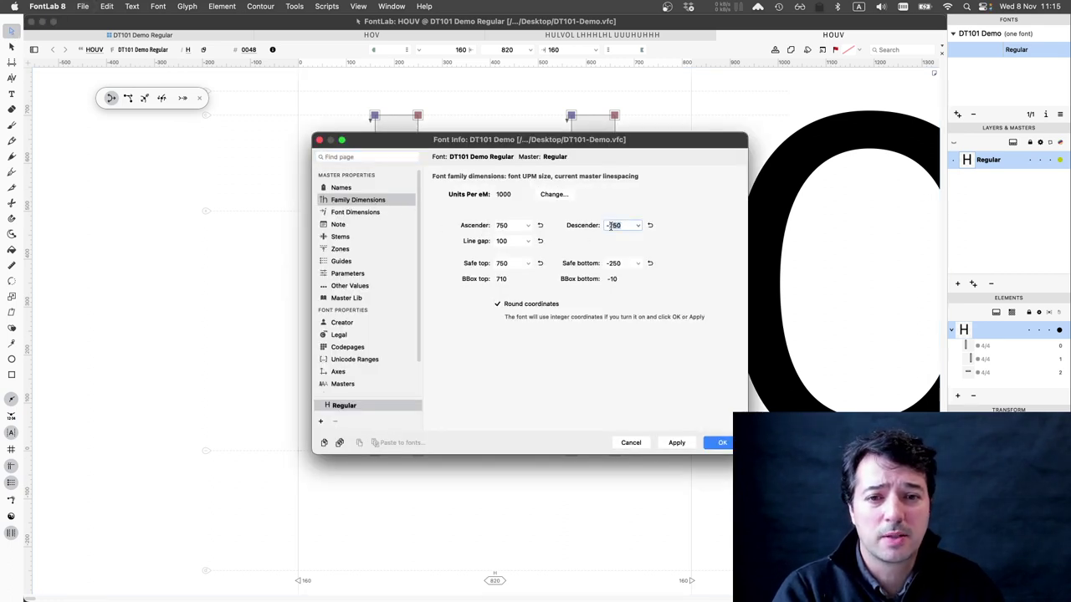
pyautogui.click(677, 444)
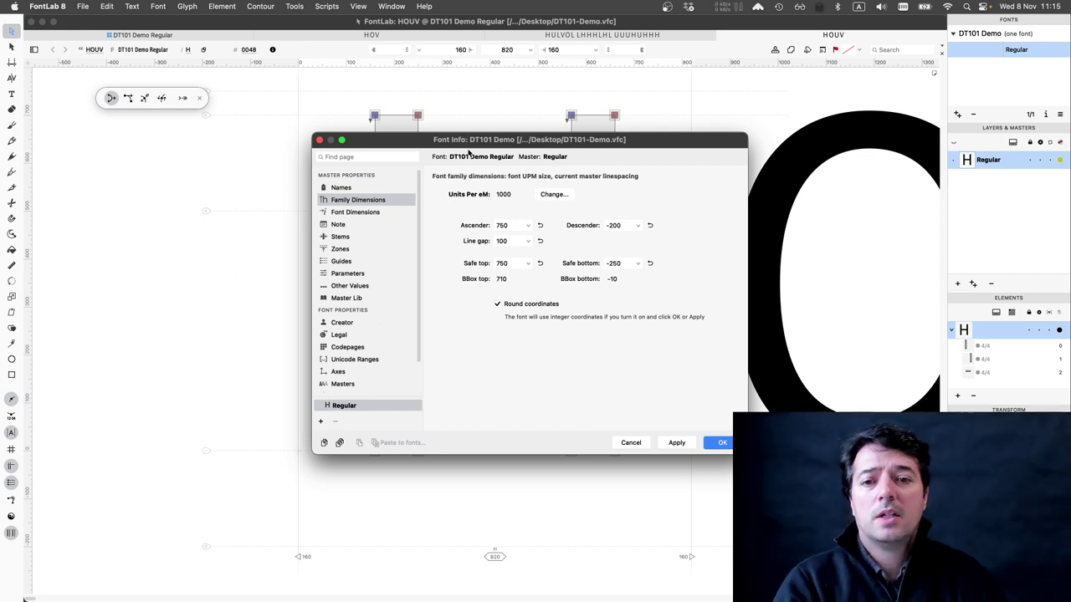
# Step: Set the ascender to 800 in the family dimensions
pyautogui.doubleClick(512, 224)
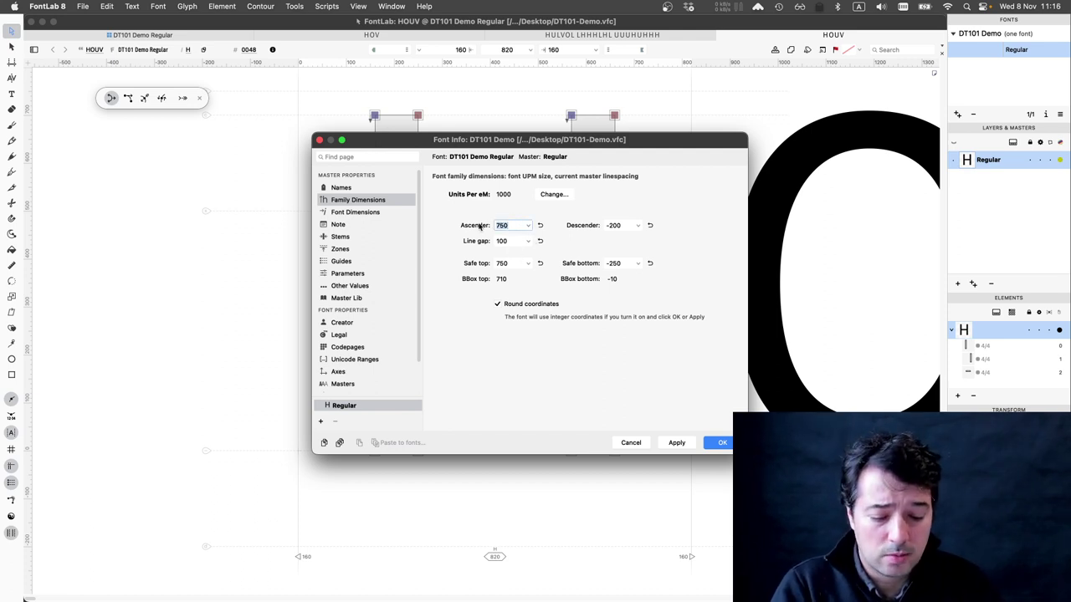
pyautogui.write('800')
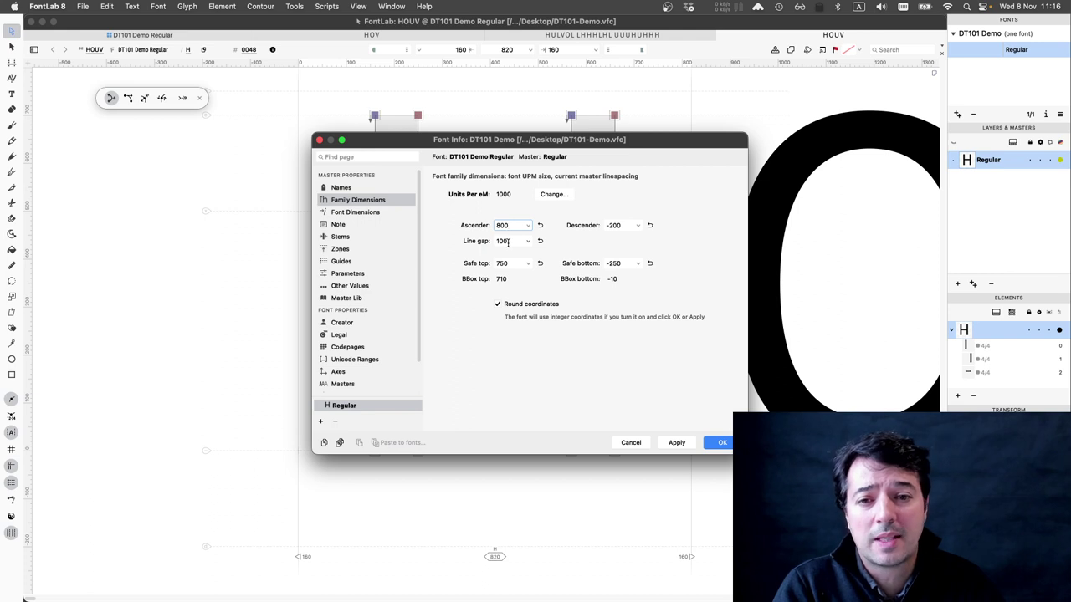
pyautogui.doubleClick(507, 242)
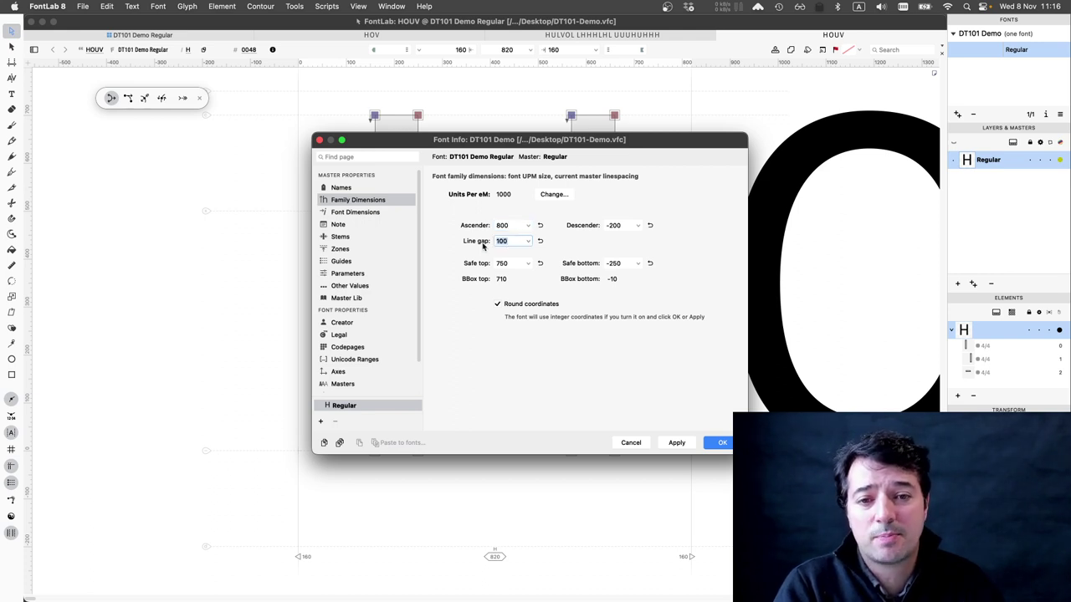
# Step: Set the descender to -250, the ascender to 750 and the line gap to 200, and apply these family dimensions
pyautogui.doubleClick(623, 224)
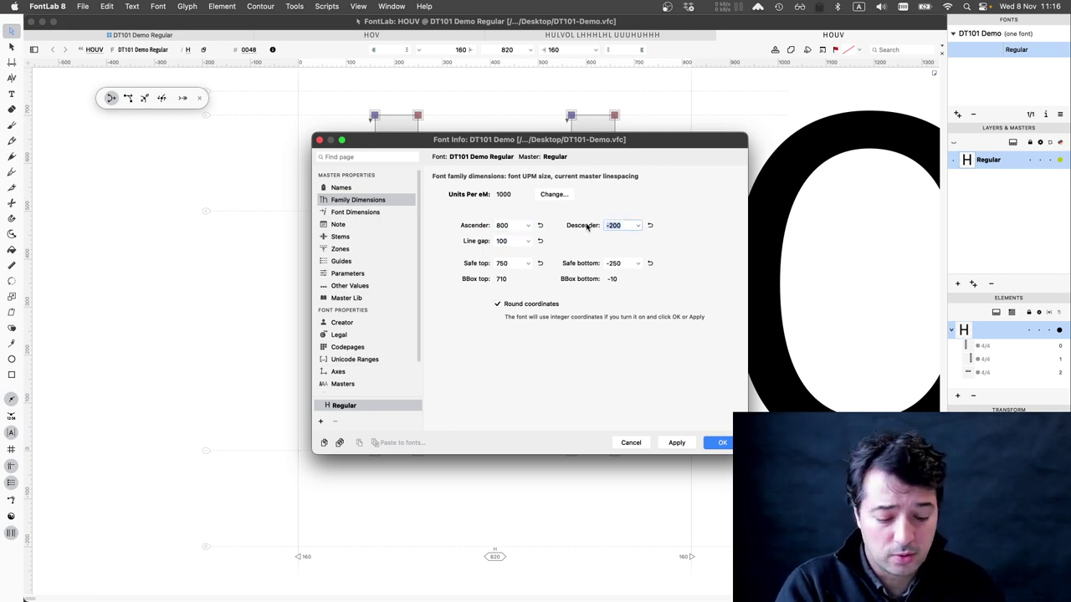
pyautogui.write('-250')
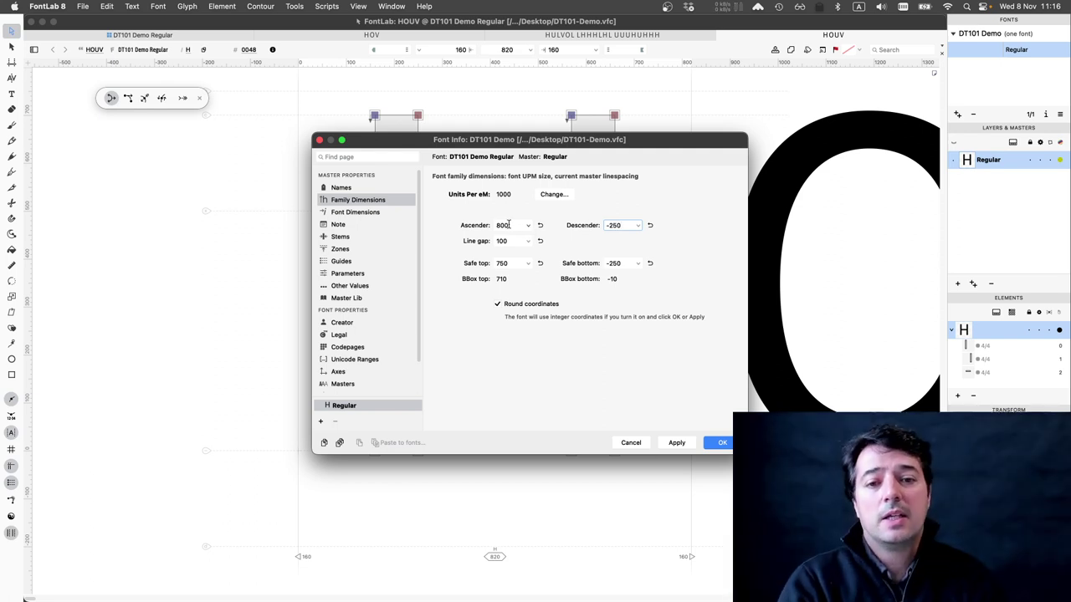
pyautogui.moveTo(507, 224)
pyautogui.mouseDown()
pyautogui.moveTo(488, 224)
pyautogui.moveTo(496, 241)
pyautogui.mouseUp()
pyautogui.write('750')
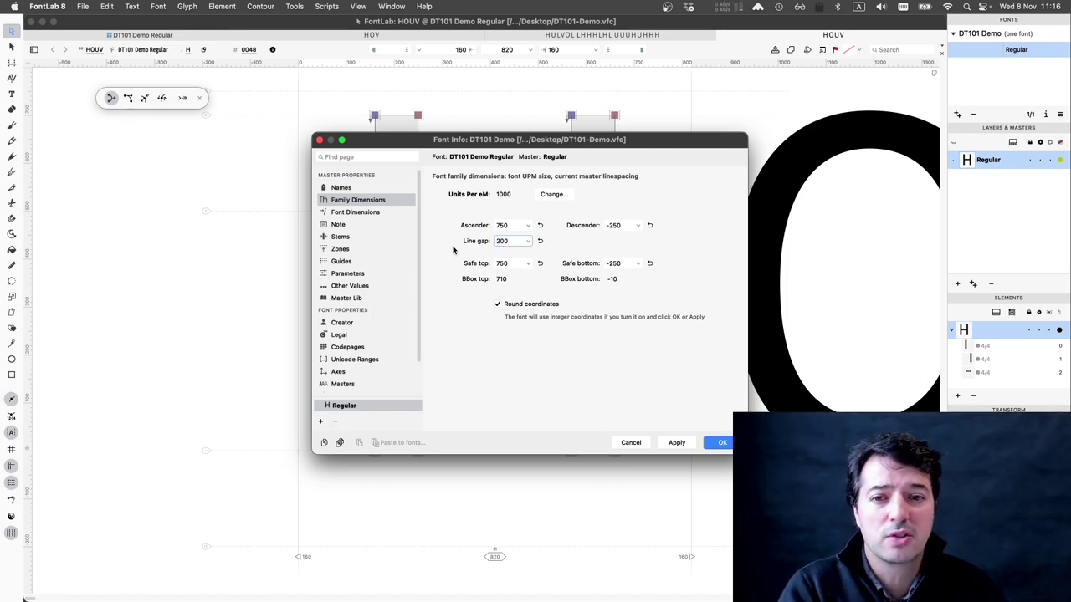
pyautogui.press('Tab')
pyautogui.click(675, 442)
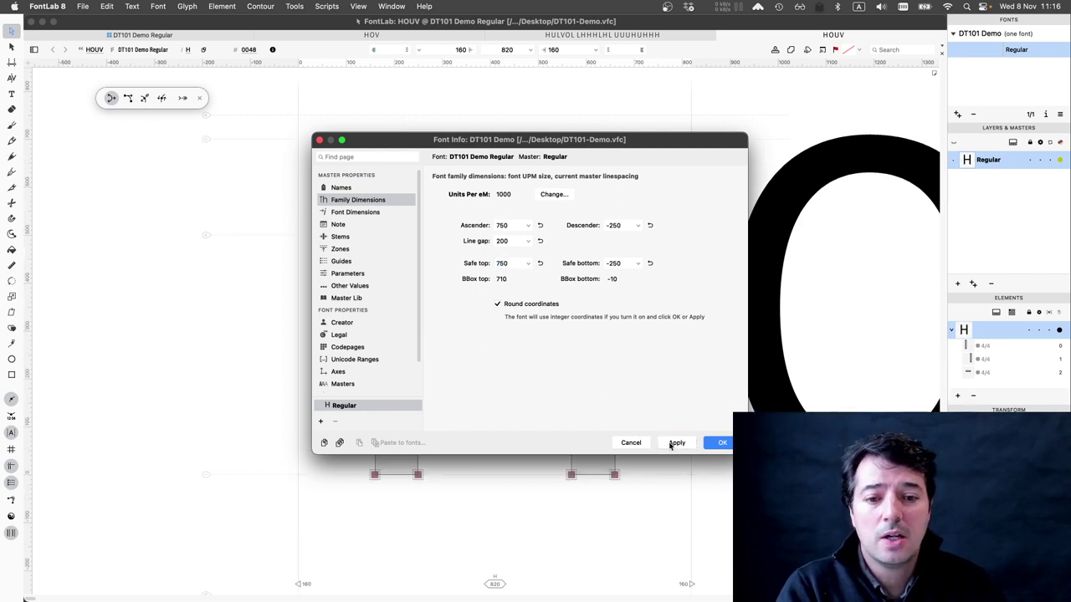
pyautogui.click(718, 442)
# Step: Replace the glyph window's text with two lines reading HHH to show the line spacing
pyautogui.scroll(-3, 502, 430)
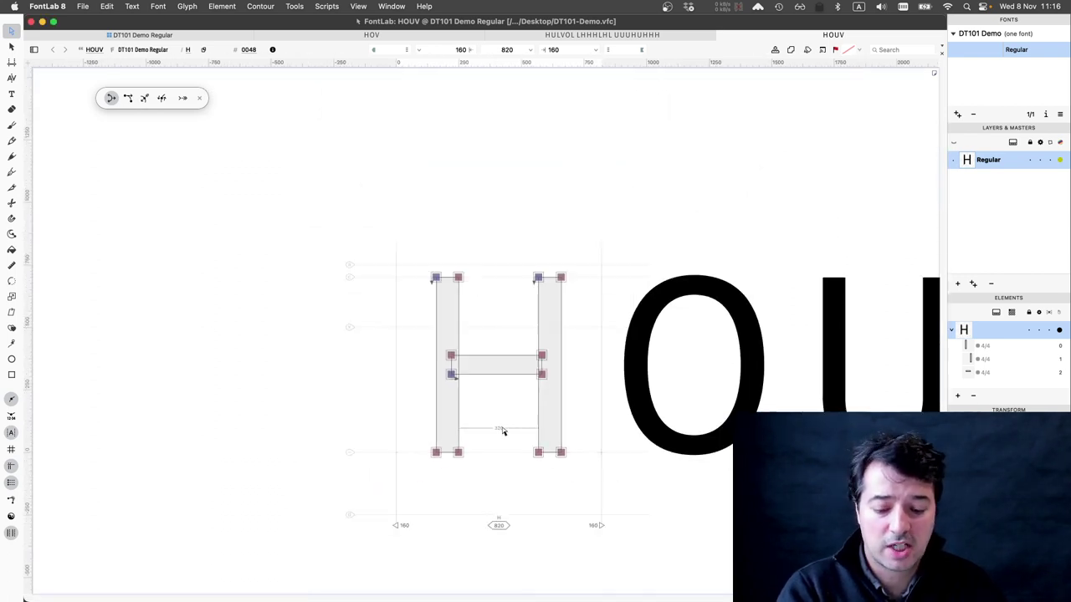
pyautogui.press('t')
pyautogui.press('super+a')
pyautogui.write('HHH')
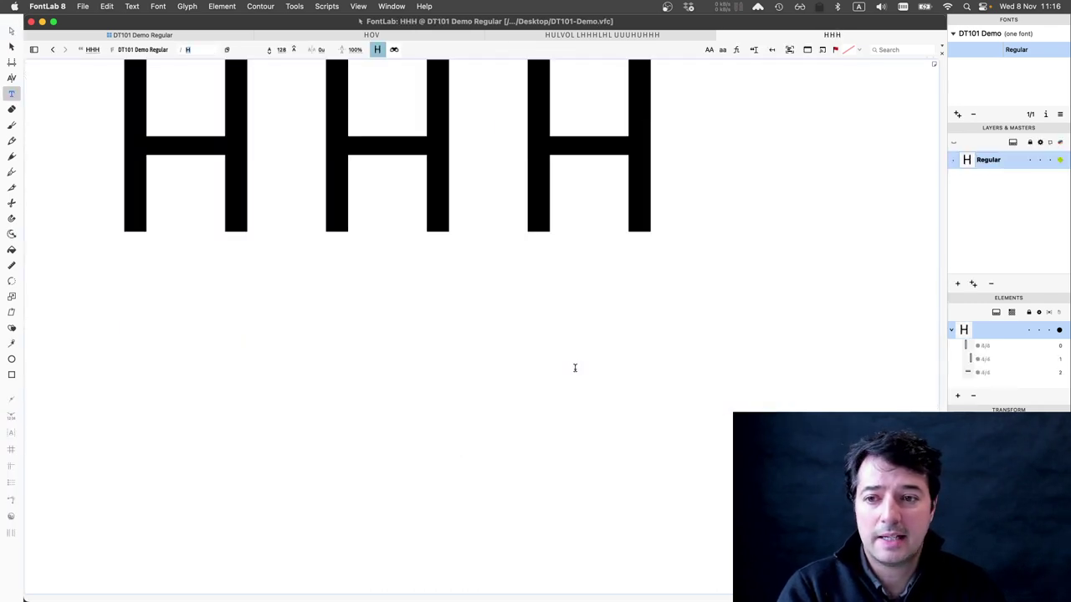
pyautogui.press('Return')
pyautogui.write('HHH')
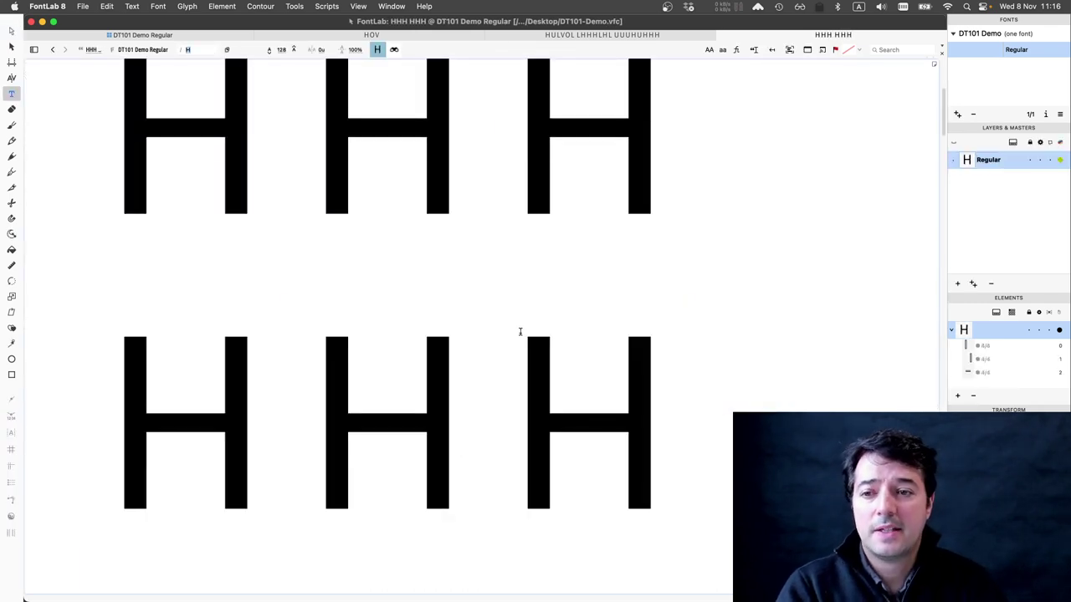
pyautogui.press('super+minus')
pyautogui.press('super+minus')
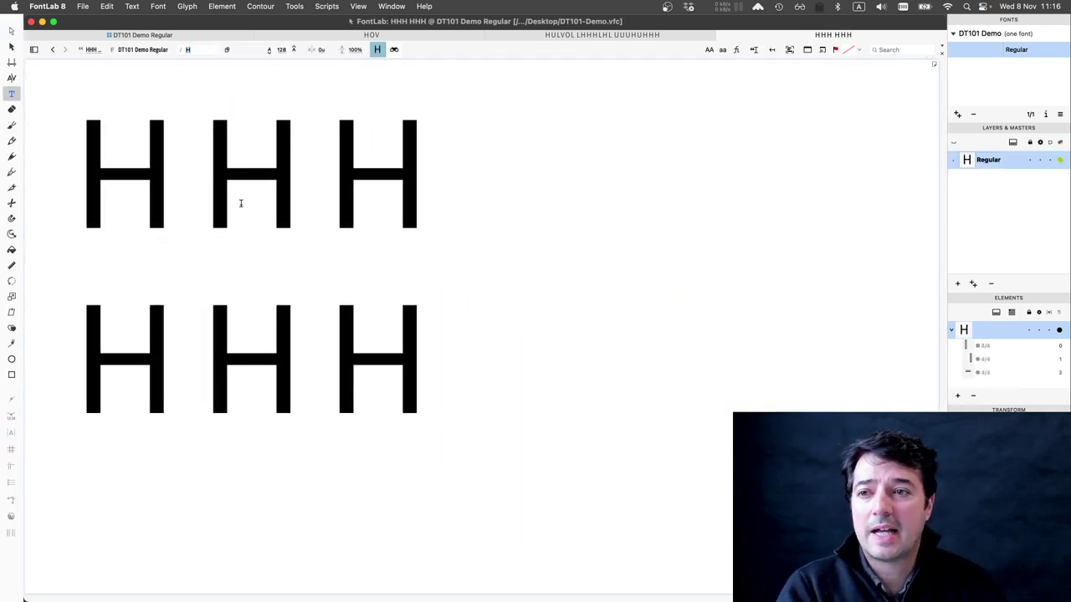
# Step: Set the line gap to 100 in the family dimensions, apply it, and view the font dimensions page before closing the font info
pyautogui.click(12, 31)
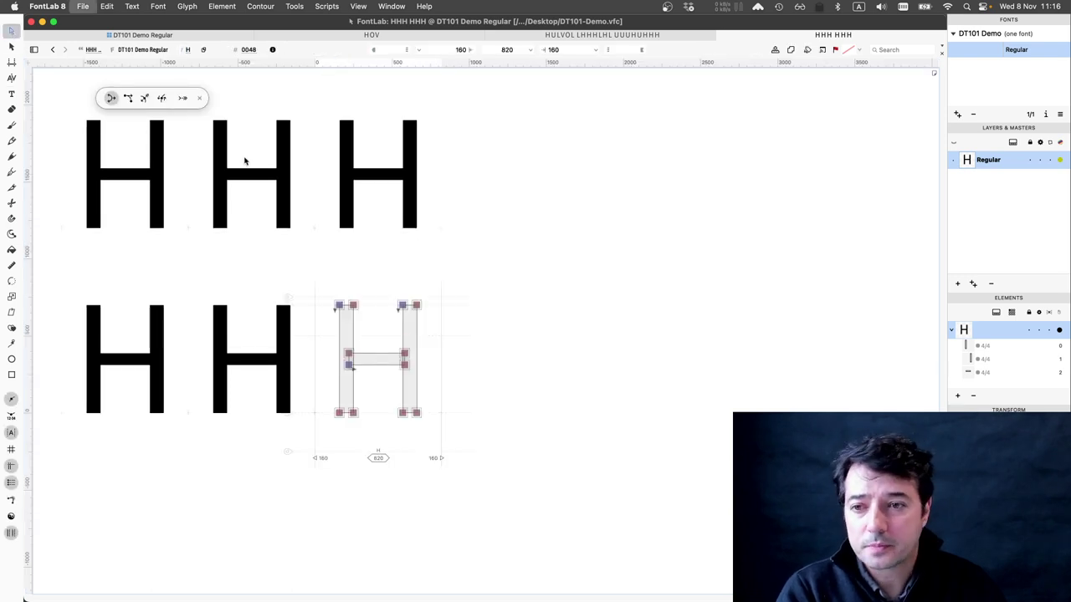
pyautogui.press('super+alt+i')
pyautogui.doubleClick(509, 241)
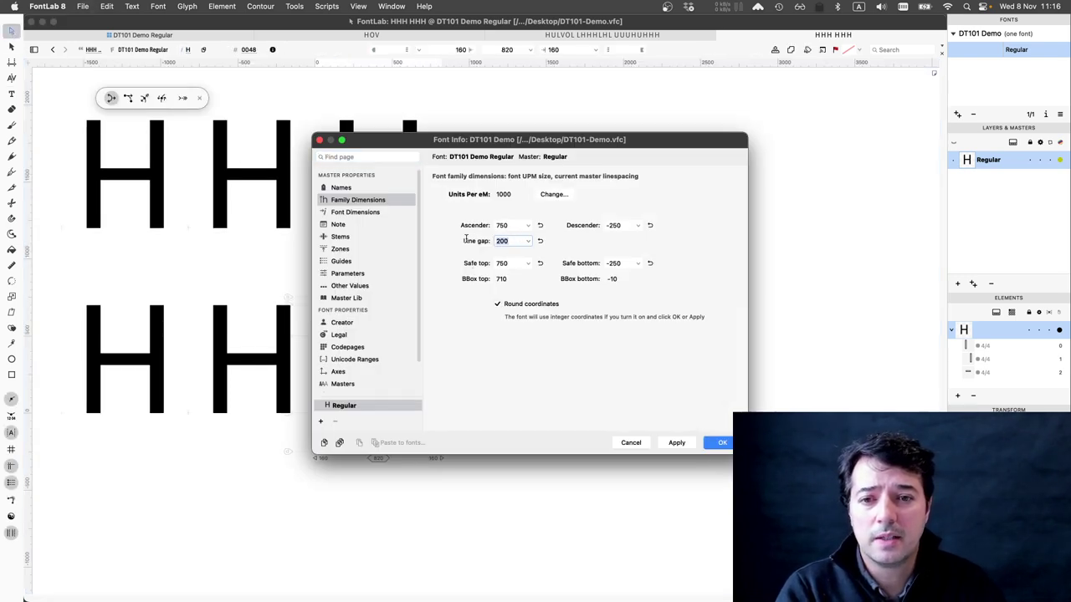
pyautogui.write('1')
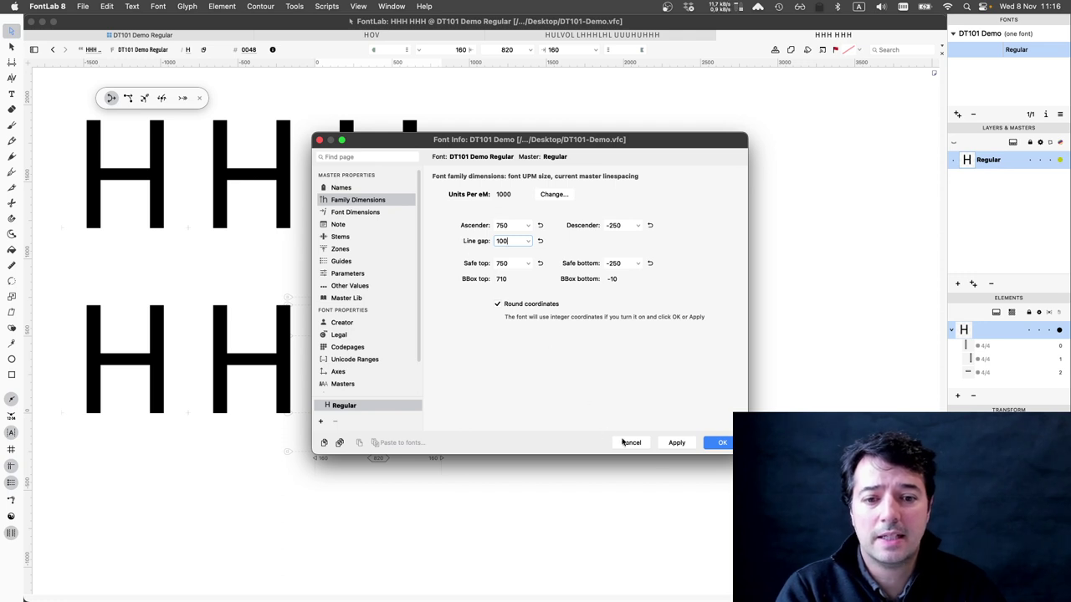
pyautogui.click(674, 446)
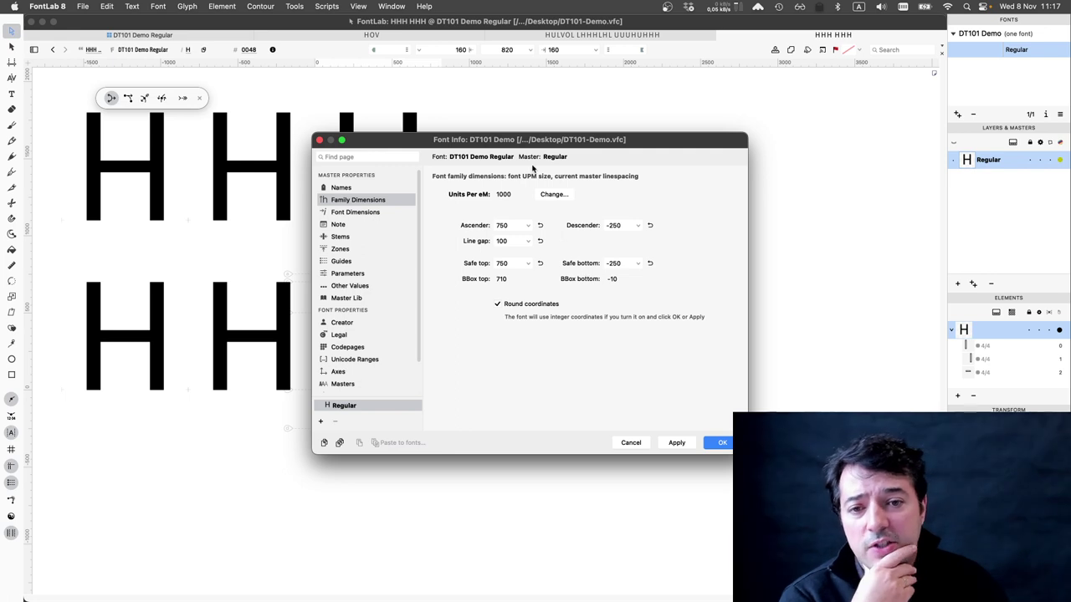
pyautogui.click(376, 214)
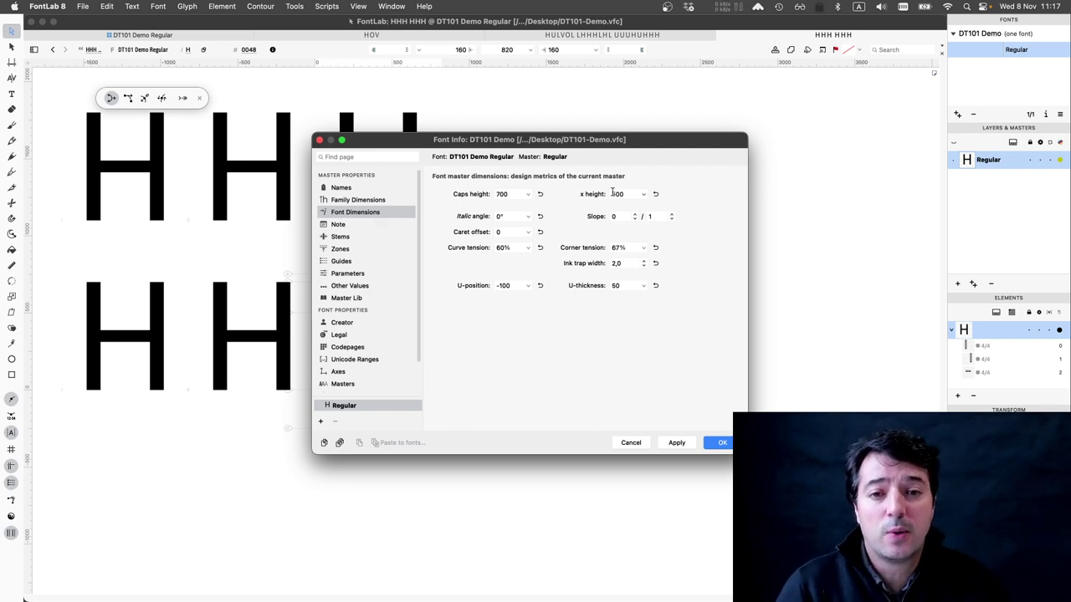
pyautogui.click(633, 444)
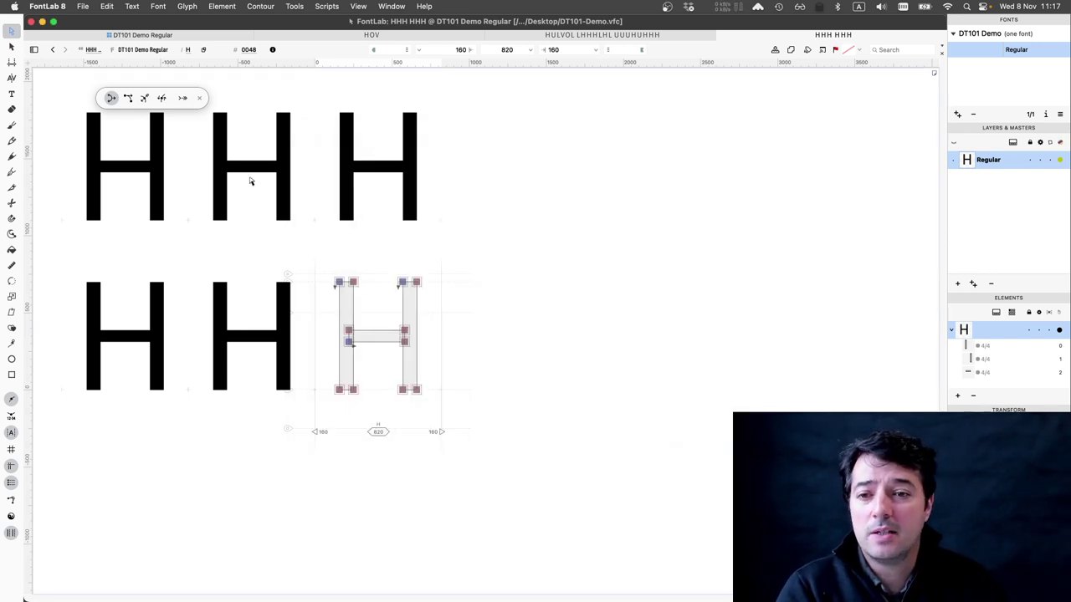
# Step: Make the middle H of the second line active for contour editing at close range and save the font
pyautogui.scroll(5, 398, 337)
pyautogui.moveTo(398, 338); pyautogui.dragTo(544, 301)
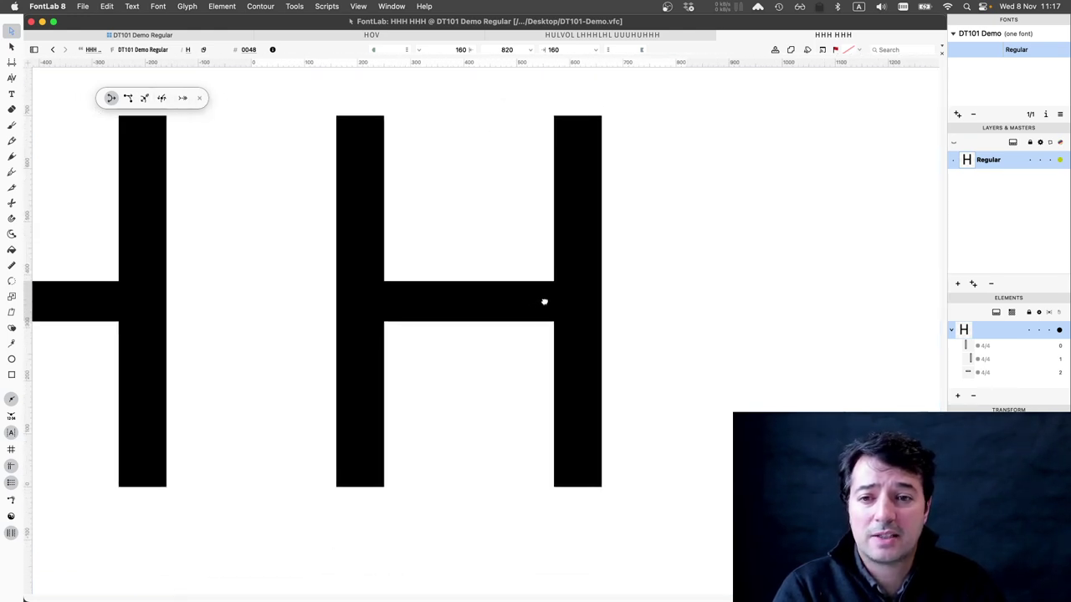
pyautogui.click(455, 319)
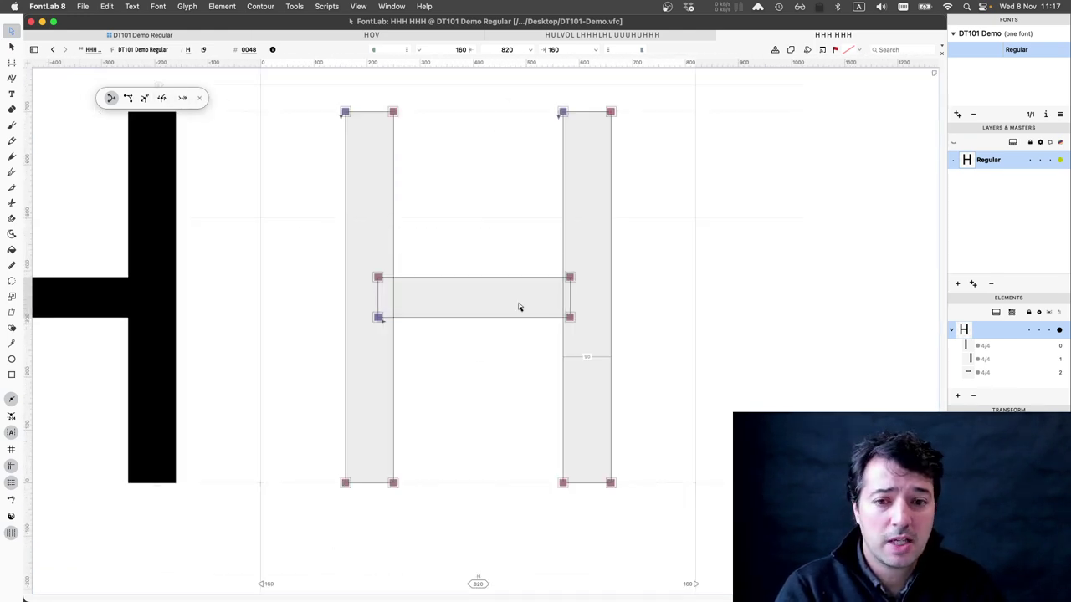
pyautogui.press('Escape')
pyautogui.doubleClick(585, 258)
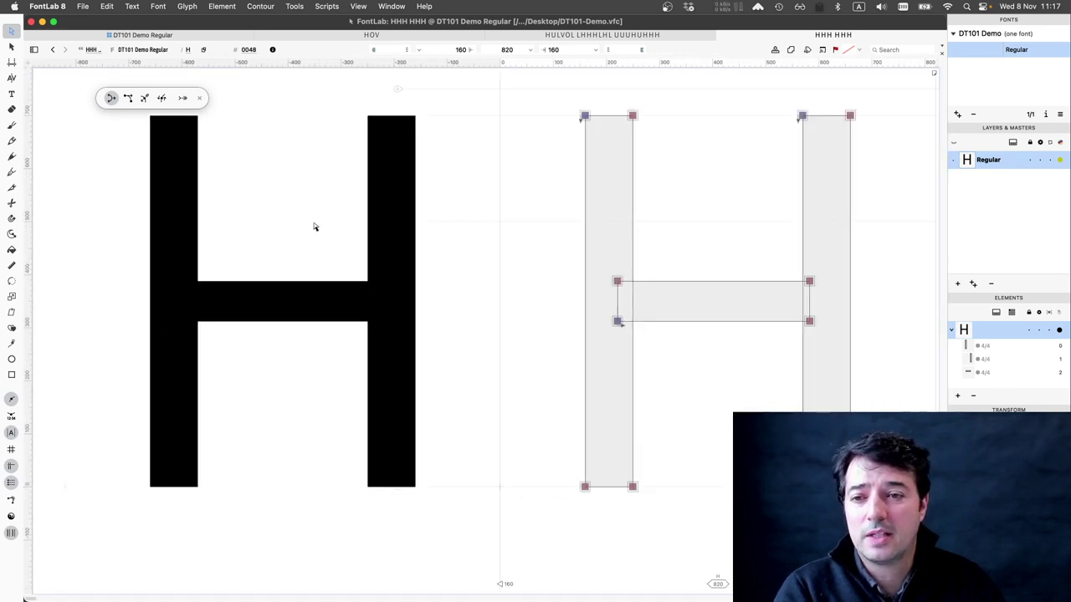
pyautogui.doubleClick(313, 224)
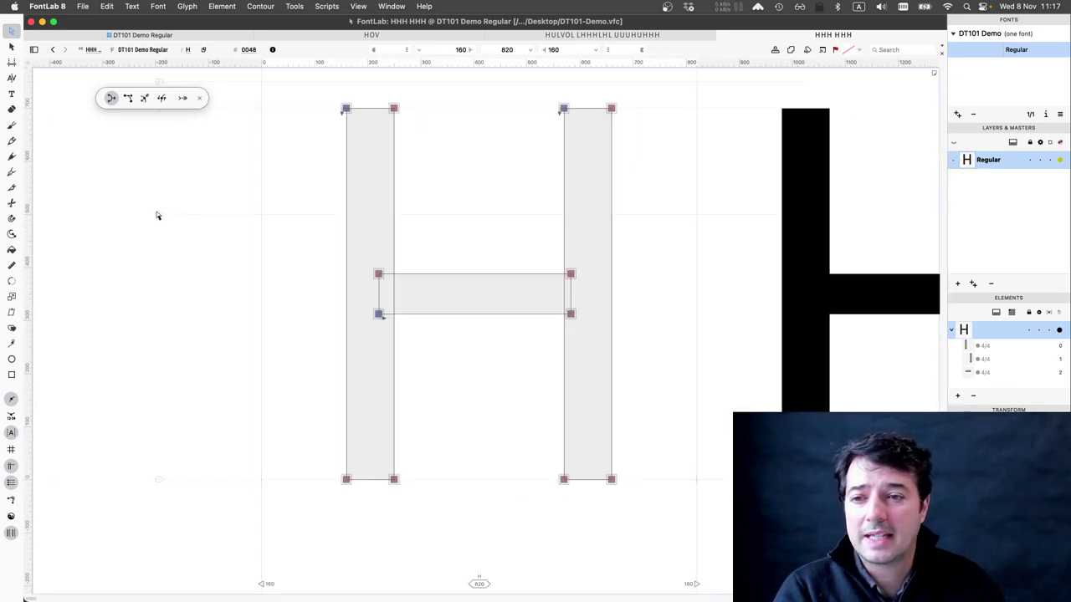
pyautogui.press('super+s')
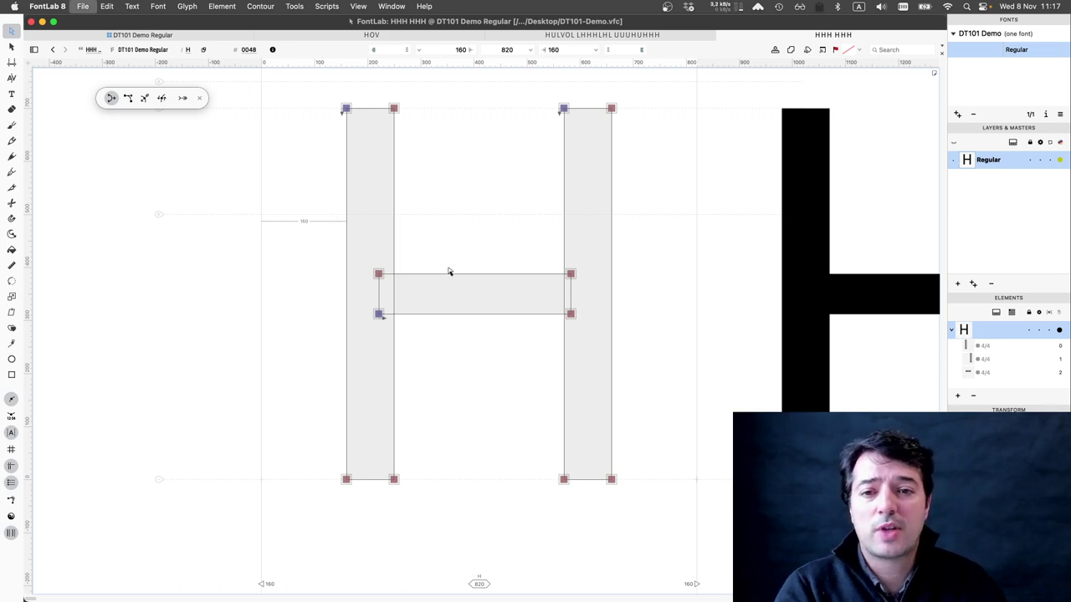
# Step: Set the x-height to 550 in the font dimensions and apply it, keeping the H glyph's guides in view
pyautogui.press('super+alt+i')
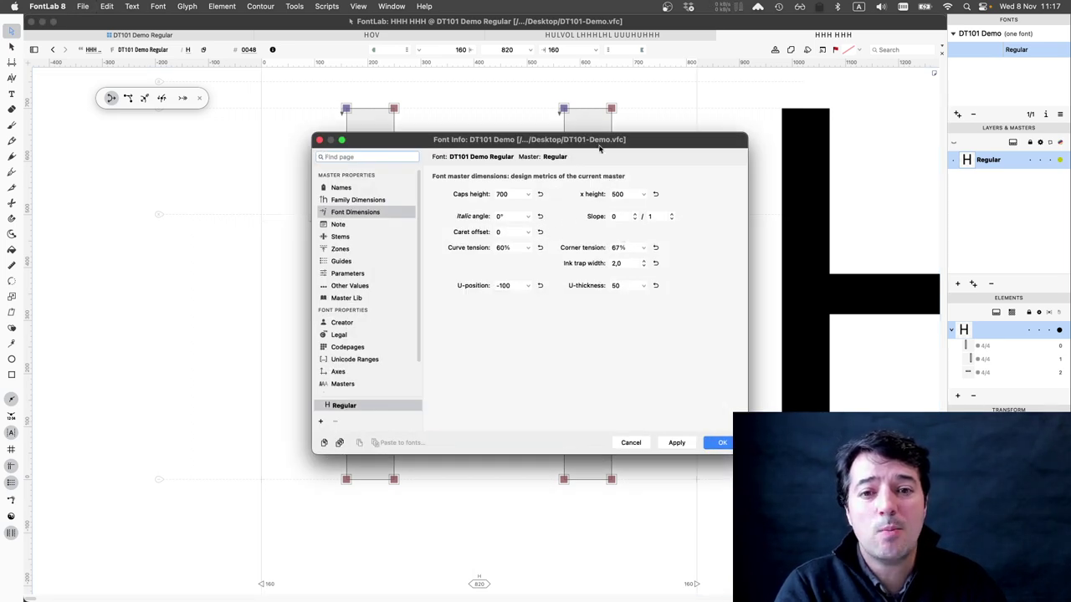
pyautogui.moveTo(601, 144); pyautogui.dragTo(759, 178)
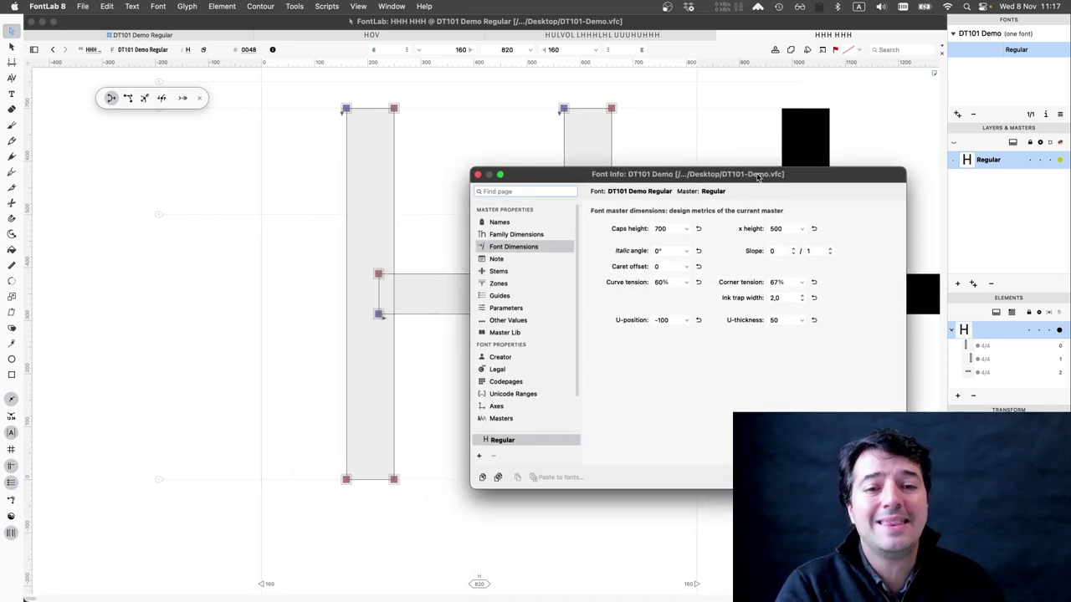
pyautogui.doubleClick(778, 228)
pyautogui.write('55')
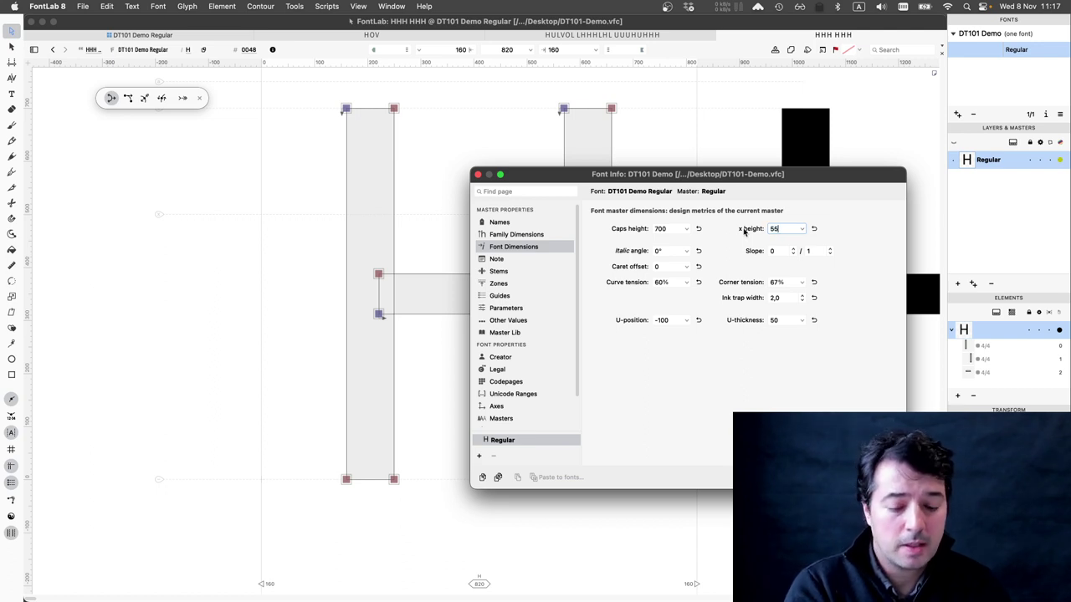
pyautogui.press('Tab')
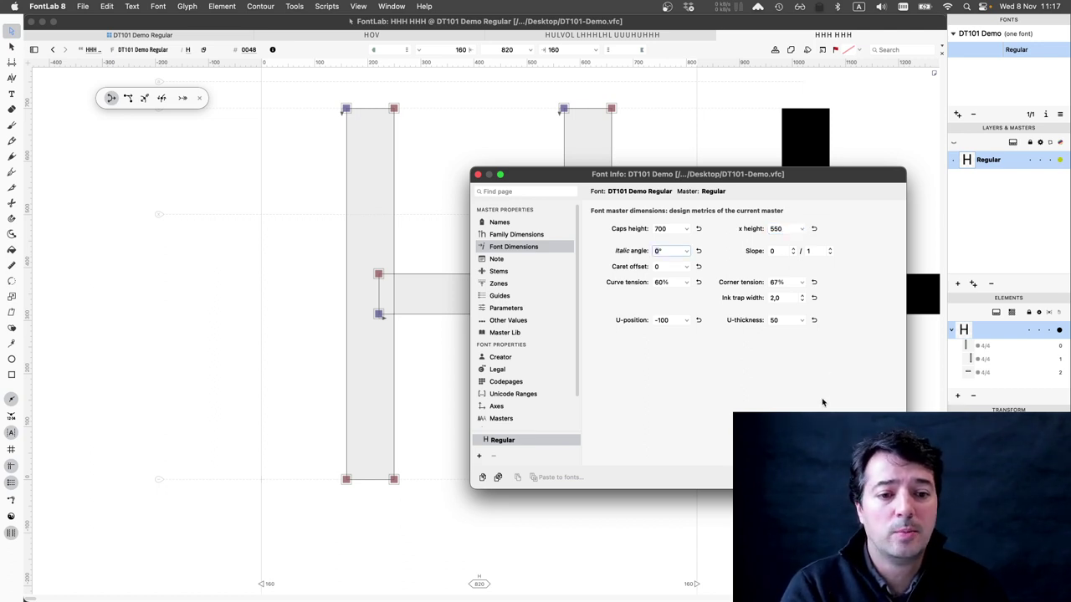
pyautogui.press('Return')
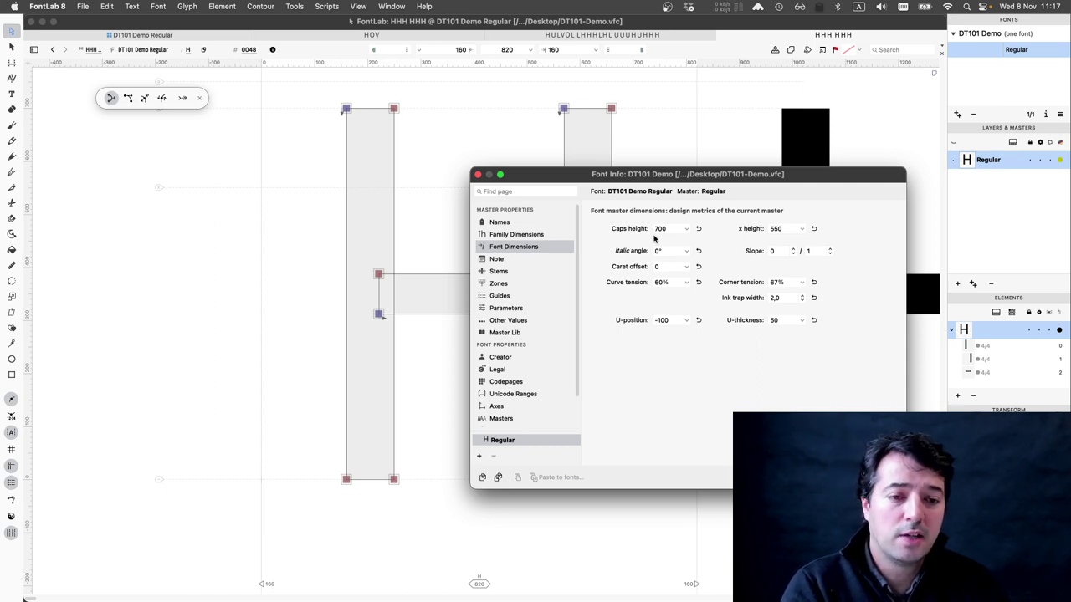
# Step: Examine the curve tension and corner tension settings in the font dimensions and close the font info
pyautogui.click(788, 284)
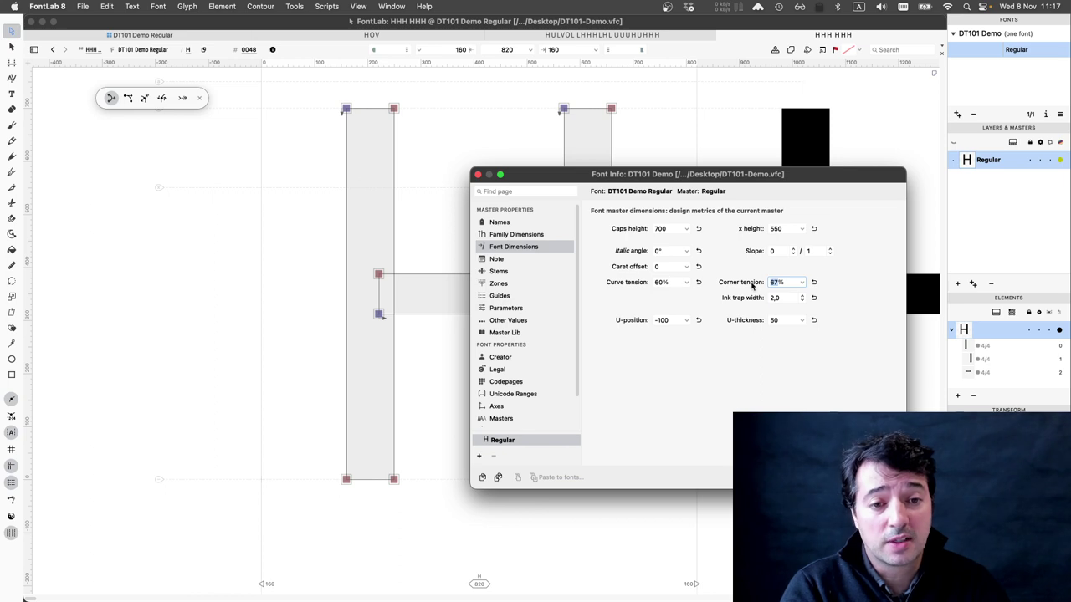
pyautogui.click(675, 282)
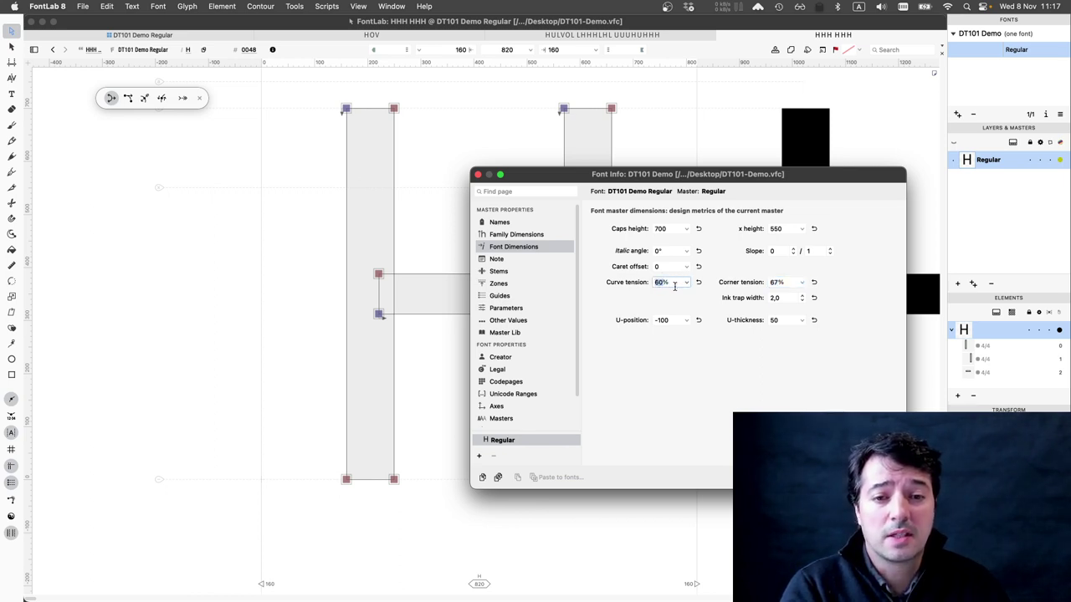
pyautogui.click(687, 283)
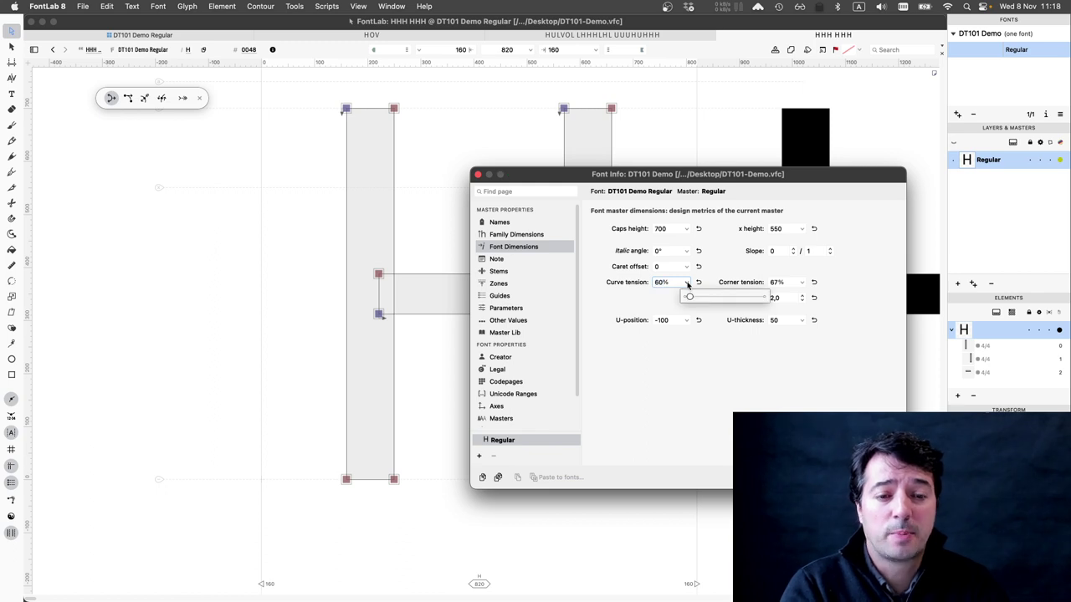
pyautogui.moveTo(687, 295); pyautogui.dragTo(667, 285)
pyautogui.click(667, 286)
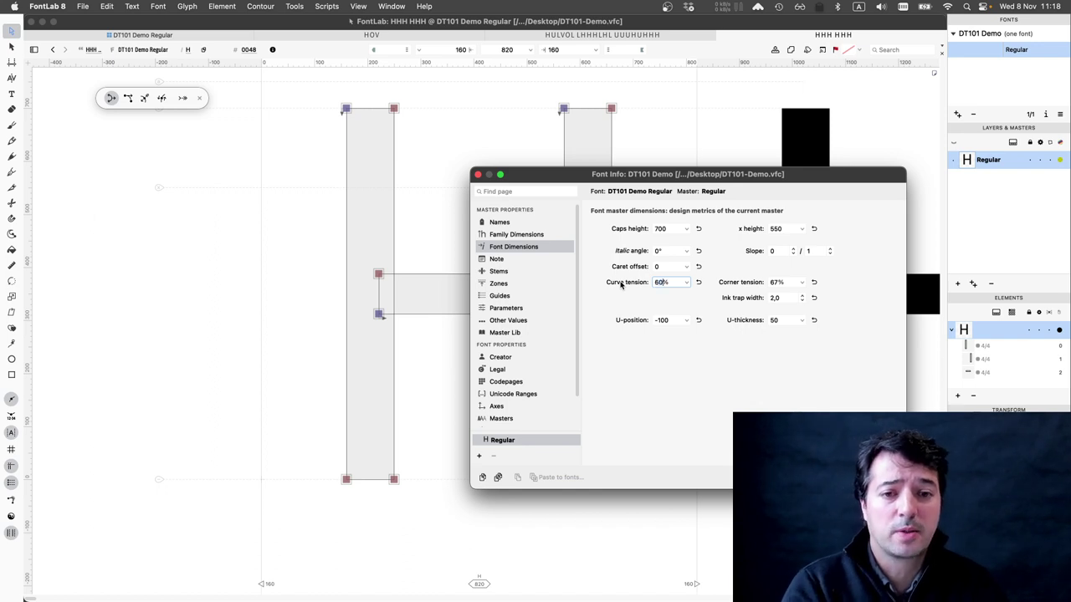
pyautogui.click(776, 284)
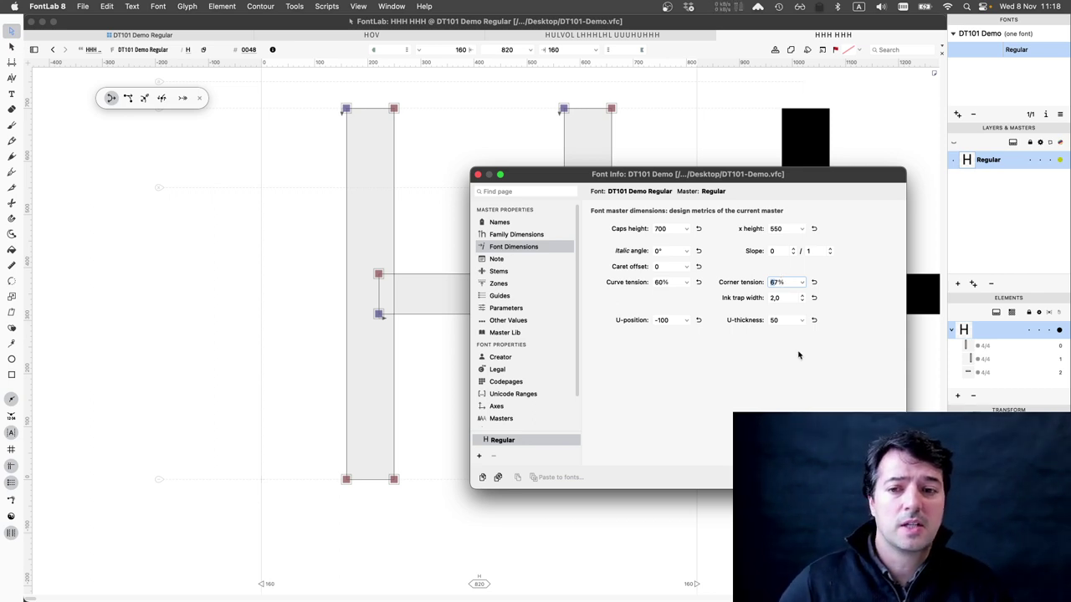
pyautogui.press('super+w')
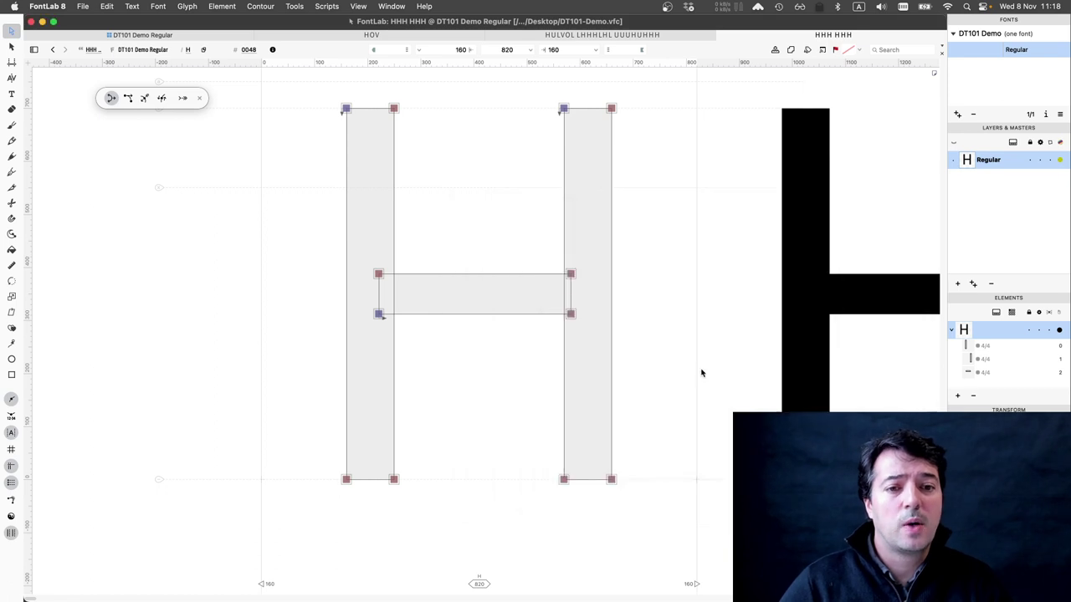
# Step: Remove the overlaps between the H glyph's two stems and its crossbar
pyautogui.click(372, 253)
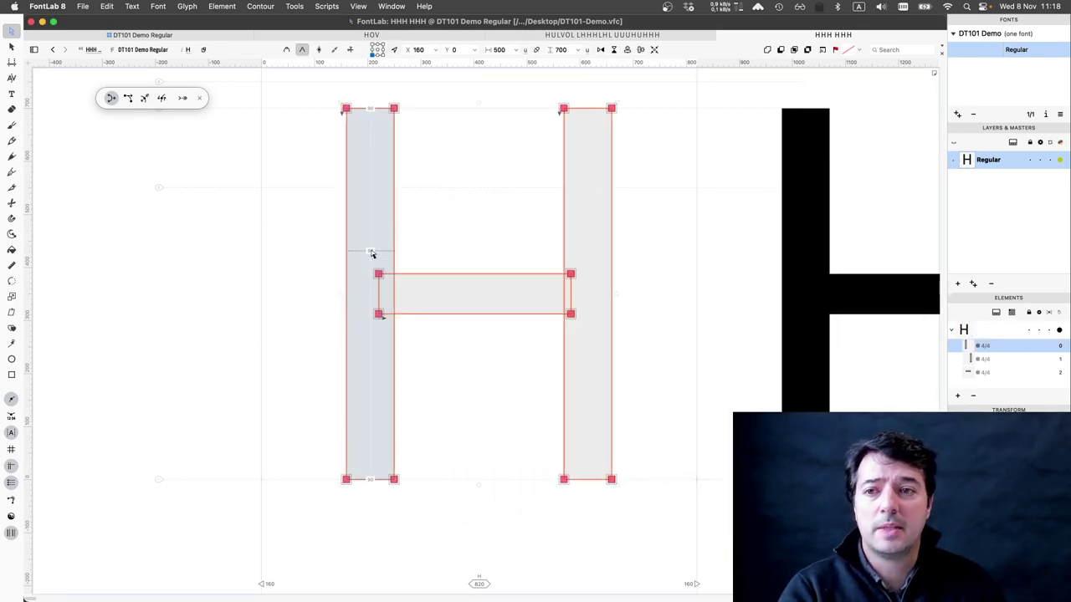
pyautogui.click(259, 6)
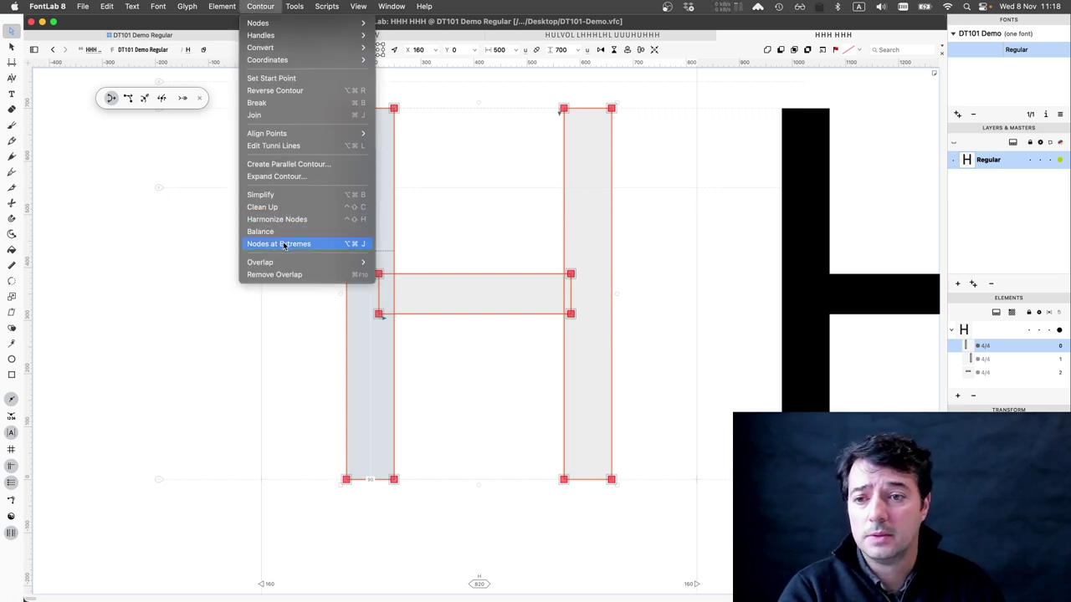
pyautogui.click(276, 274)
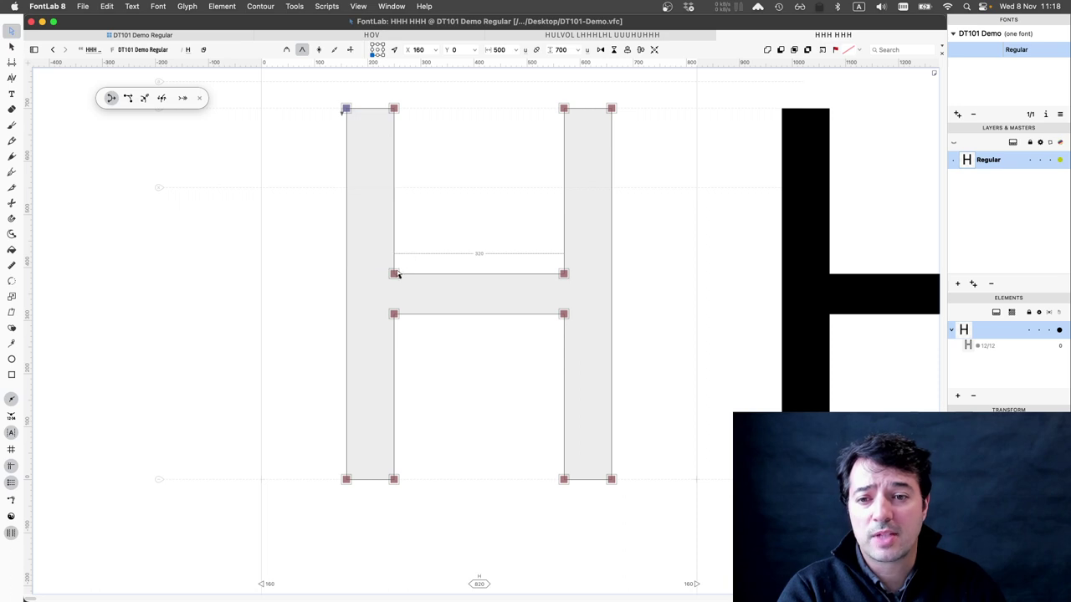
# Step: Make the node where the left stem meets the crossbar's upper edge a smart corner, shape it into an ink trap of about -30, and preview it
pyautogui.click(394, 274)
pyautogui.rightClick(393, 274)
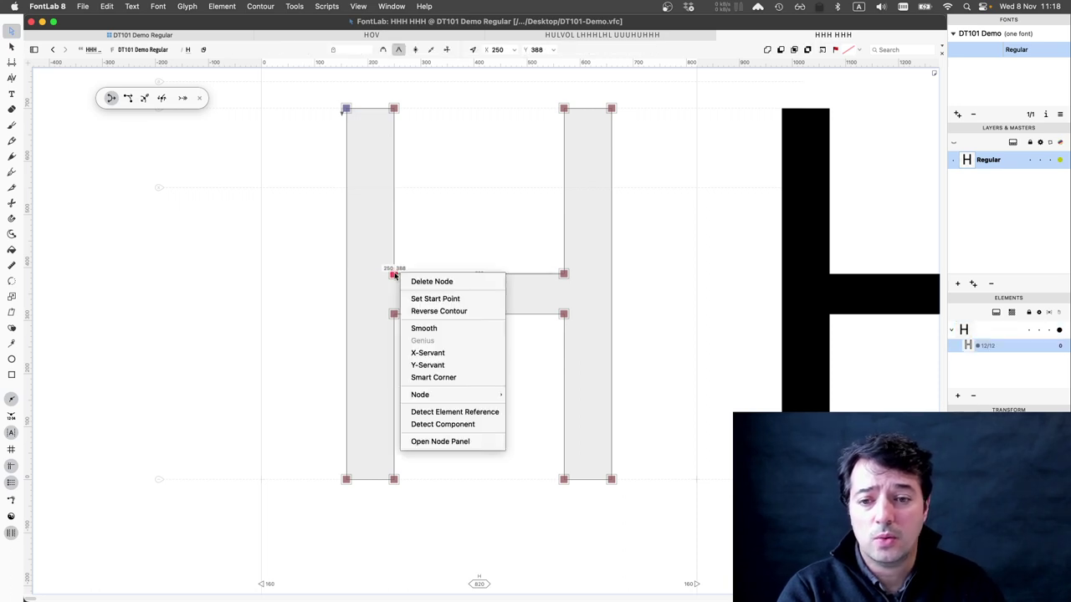
pyautogui.click(434, 377)
pyautogui.scroll(5, 372, 222)
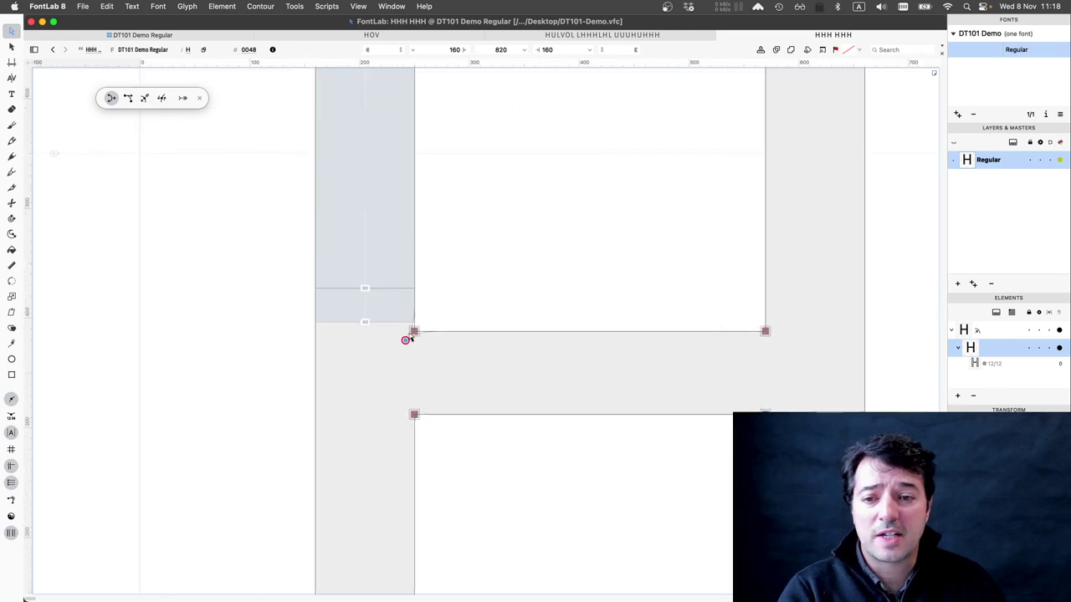
pyautogui.moveTo(405, 341); pyautogui.dragTo(393, 354)
pyautogui.press('space')
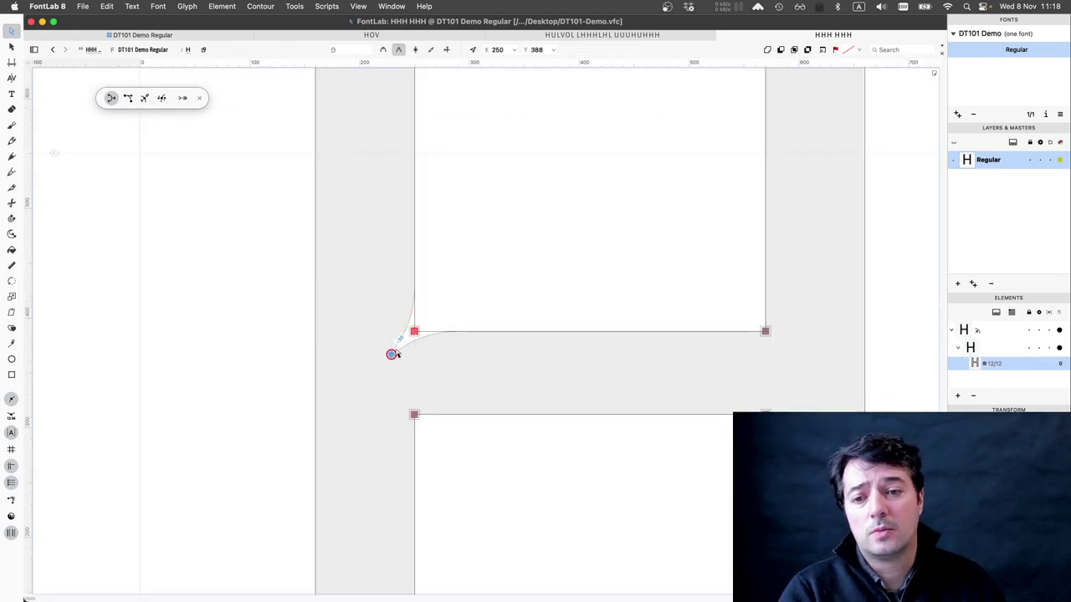
# Step: Try rounding the same smart corner into a convex curve, preview the filled glyph, and undo the rounding
pyautogui.moveTo(392, 354); pyautogui.dragTo(444, 311)
pyautogui.press('space')
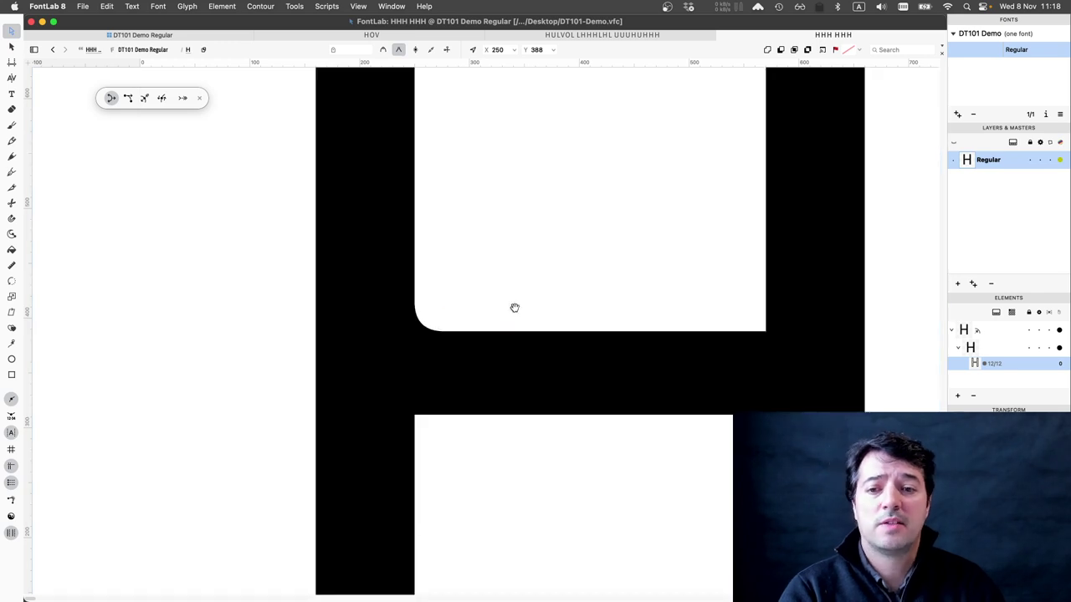
pyautogui.press('super+z')
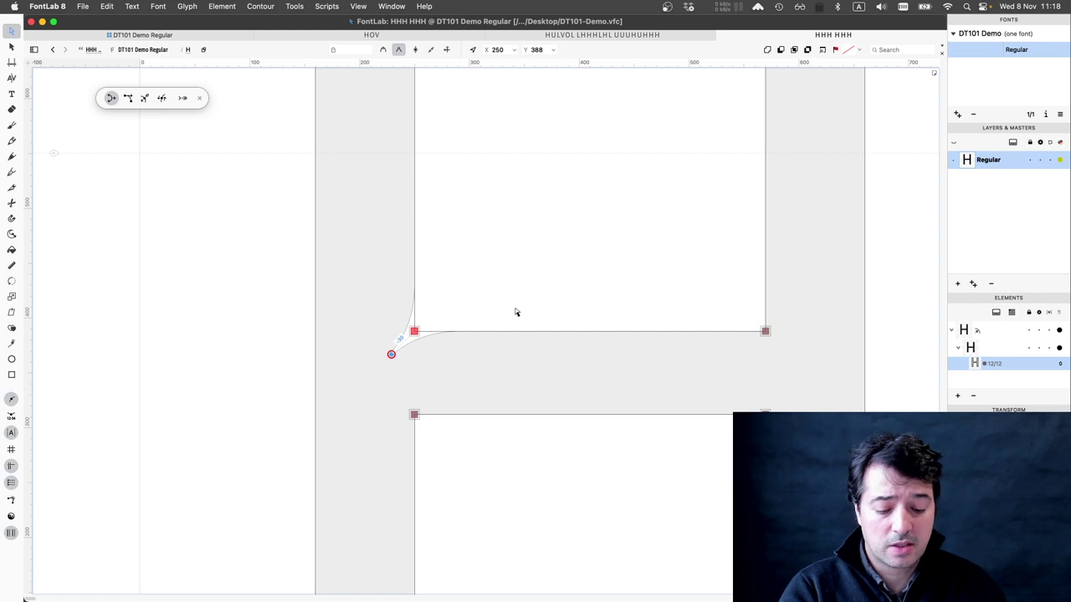
# Step: Save the font and set the corner tension to 327% in the master's font dimensions
pyautogui.press('super+s')
pyautogui.press('super+alt+i')
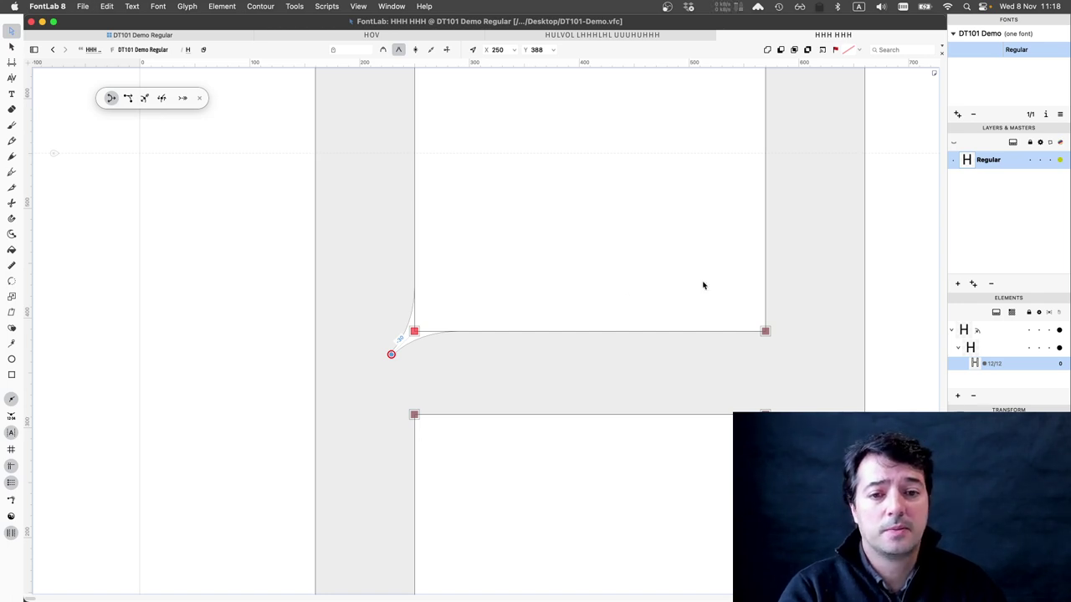
pyautogui.moveTo(616, 146); pyautogui.dragTo(842, 148)
pyautogui.click(870, 250)
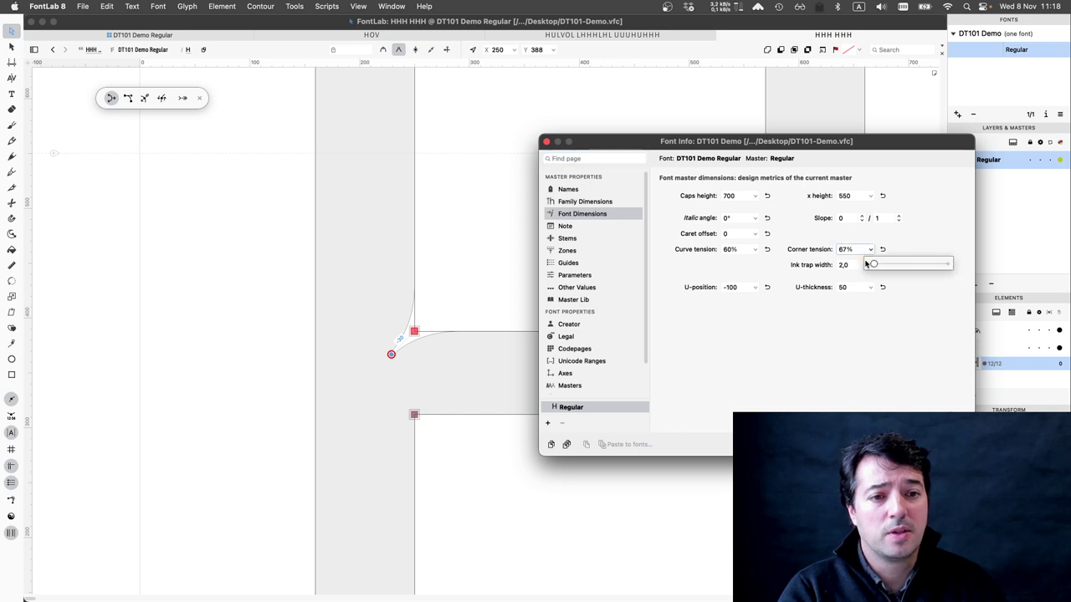
pyautogui.moveTo(872, 265); pyautogui.dragTo(894, 266)
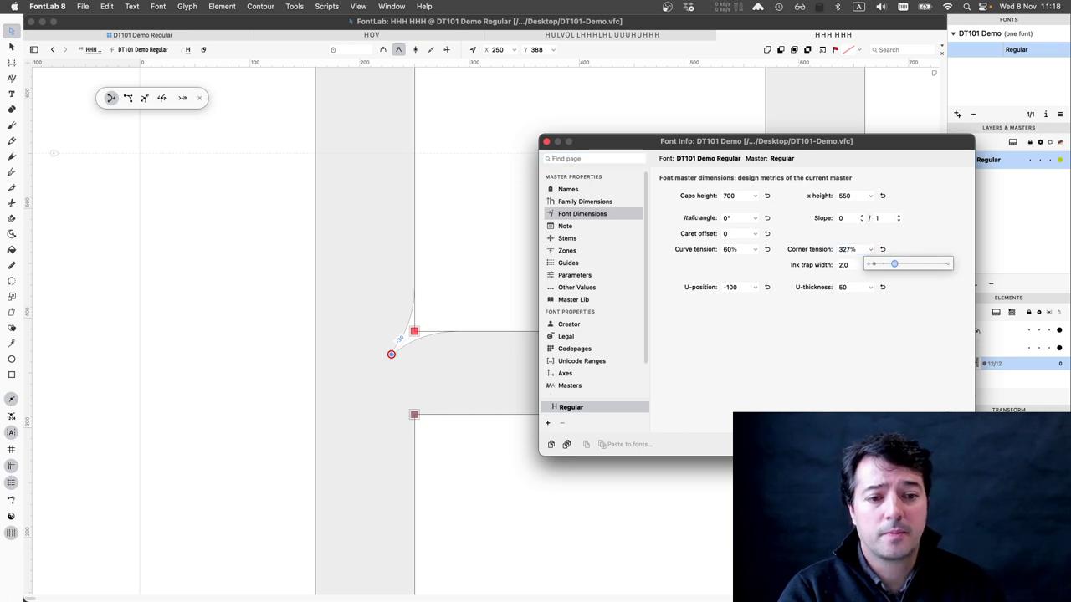
pyautogui.press('Return')
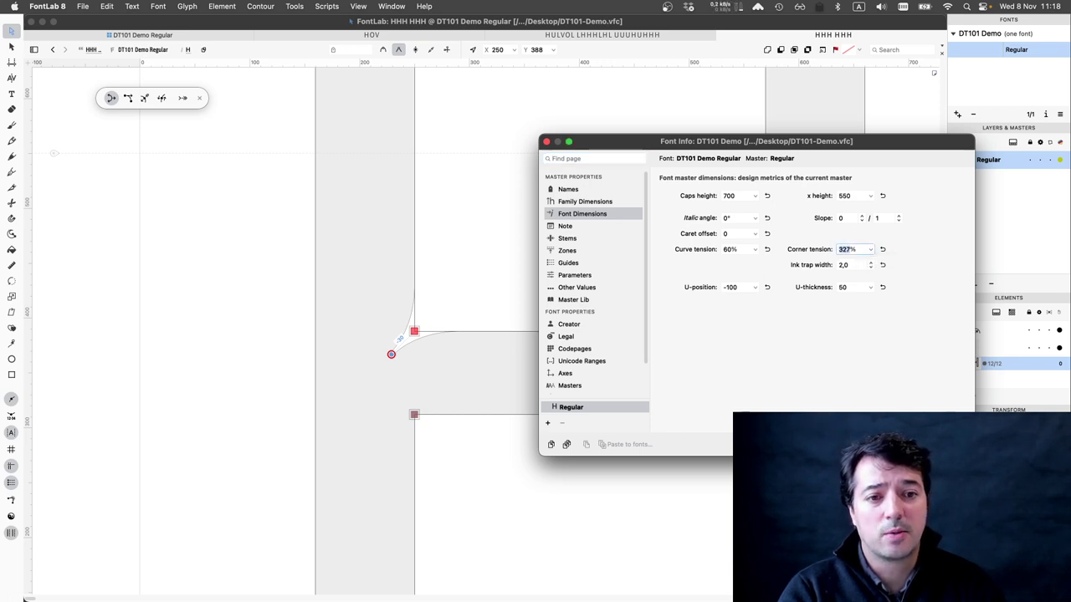
# Step: Set the corner tension to 46% and the ink trap width to 9.0 in the font dimensions
pyautogui.click(870, 249)
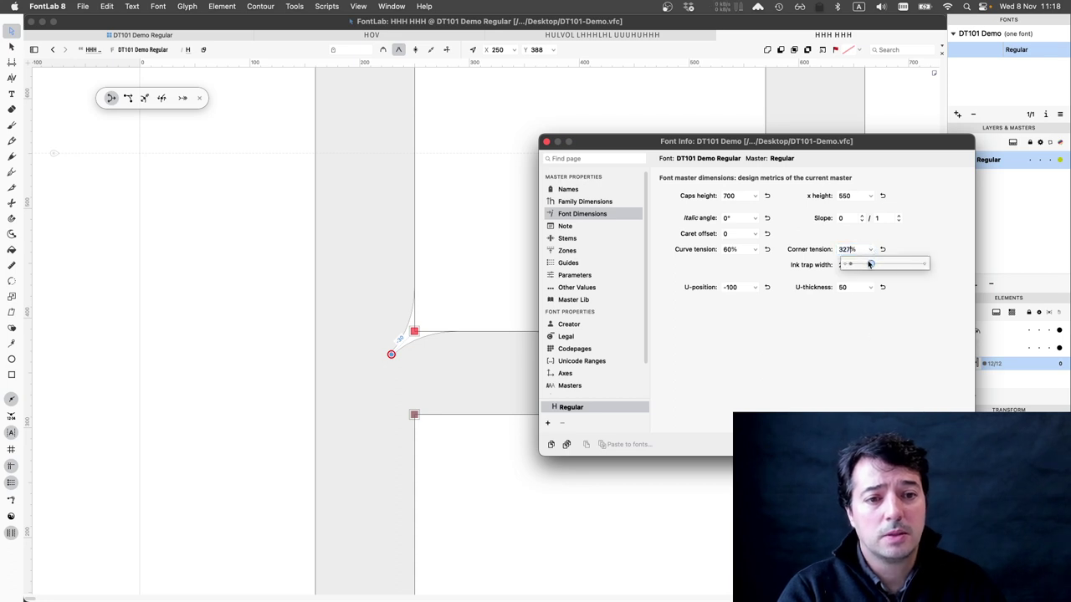
pyautogui.moveTo(870, 264); pyautogui.dragTo(849, 266)
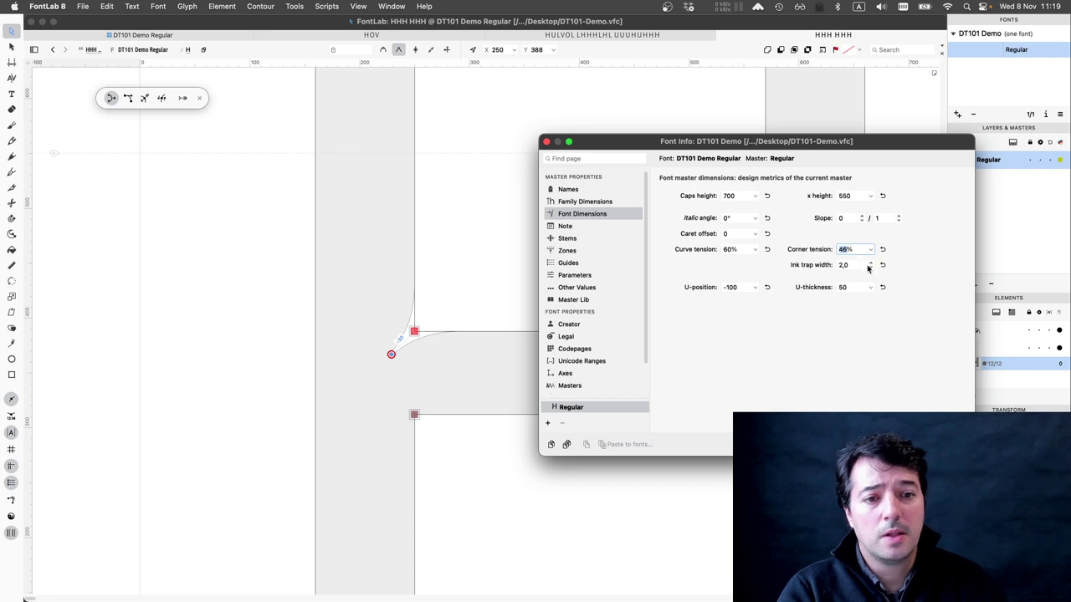
pyautogui.click(871, 263)
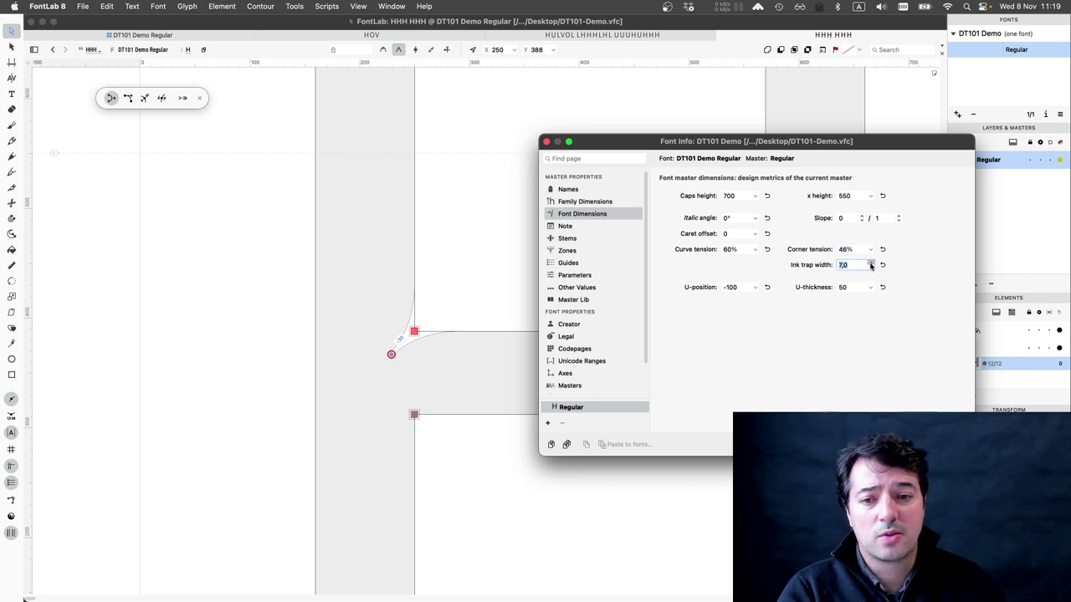
pyautogui.press('Return')
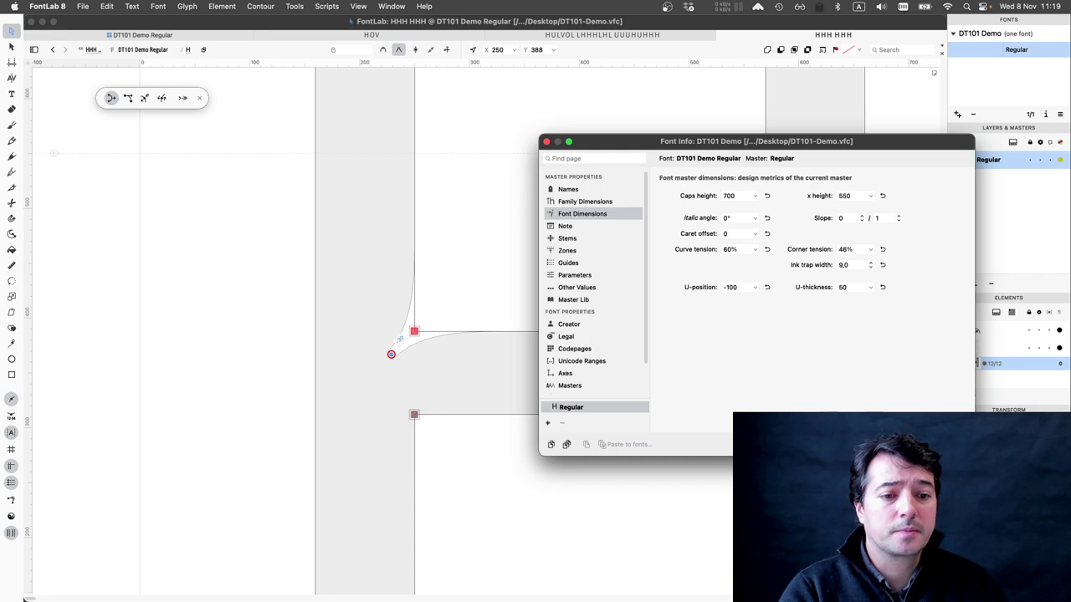
# Step: In the master's stems settings, set the vertical stem's width to 90 and rename it X: 90
pyautogui.click(586, 229)
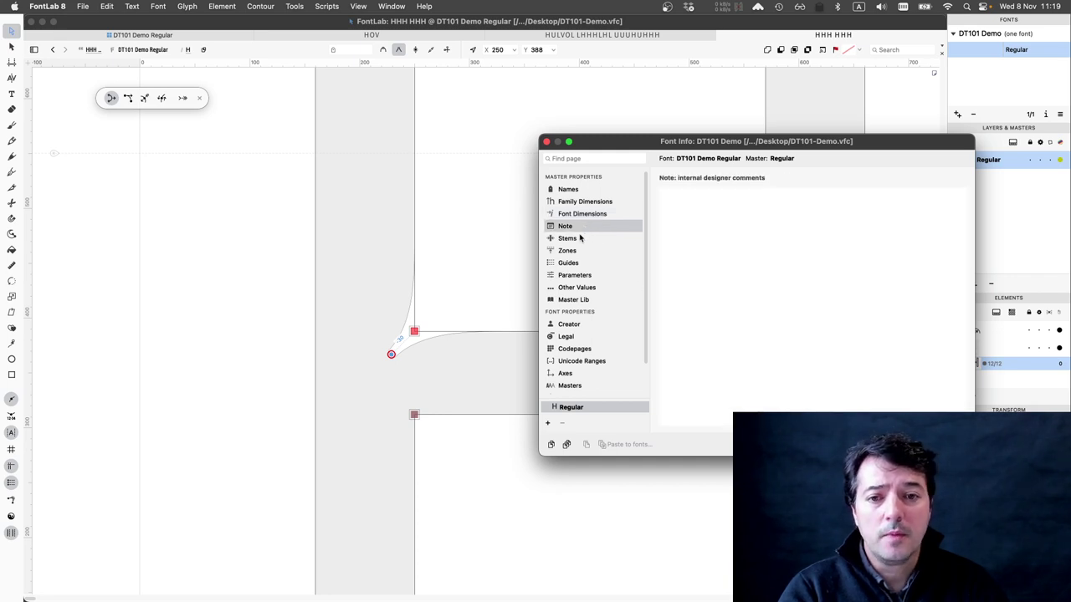
pyautogui.click(579, 238)
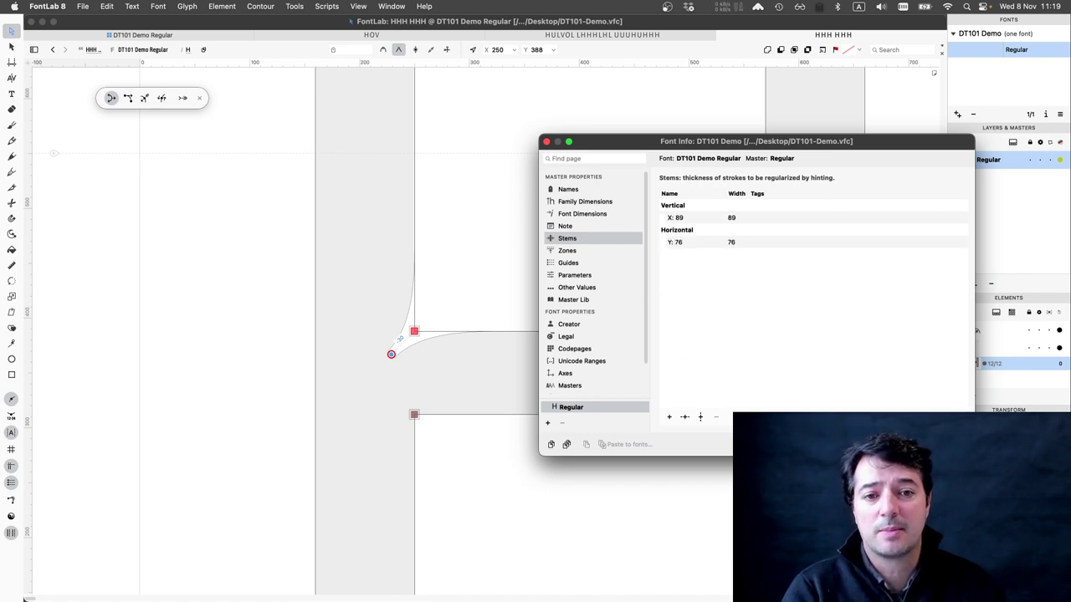
pyautogui.click(732, 219)
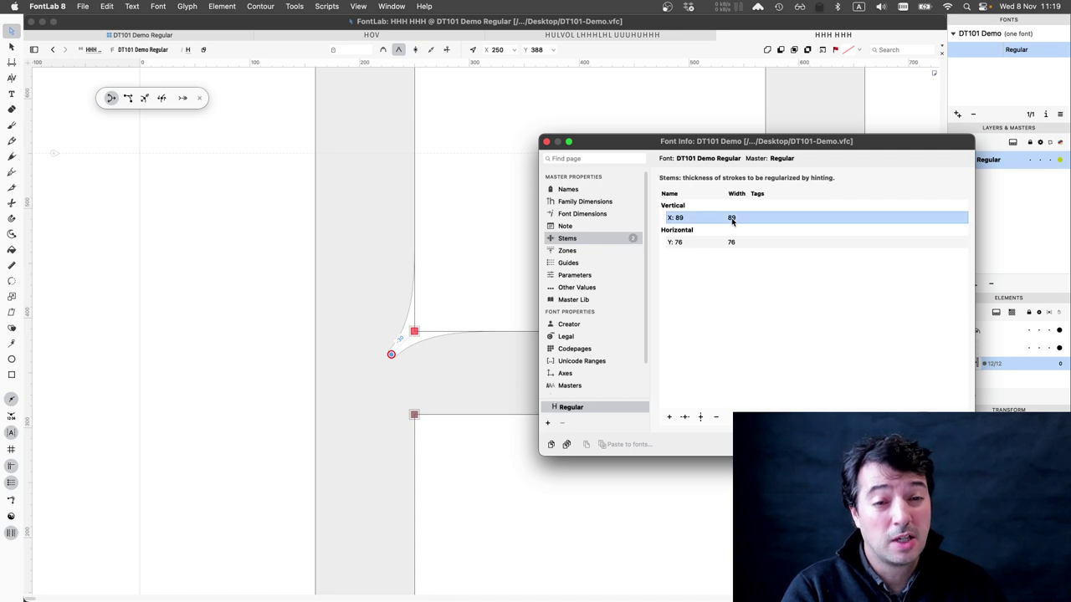
pyautogui.doubleClick(733, 220)
pyautogui.write('90')
pyautogui.press('Return')
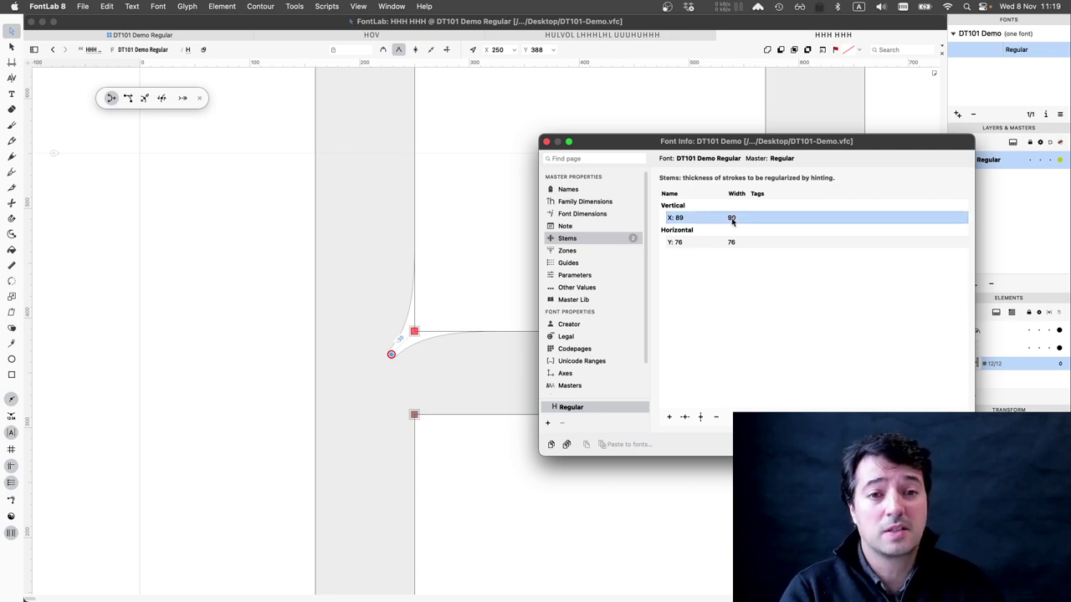
pyautogui.doubleClick(677, 219)
pyautogui.write('90')
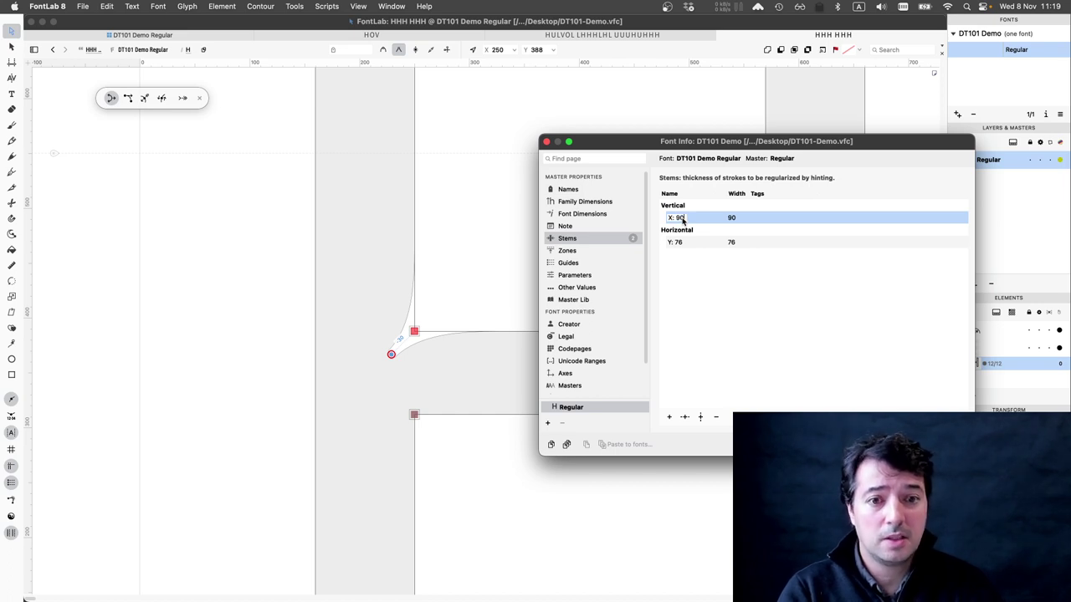
pyautogui.press('Return')
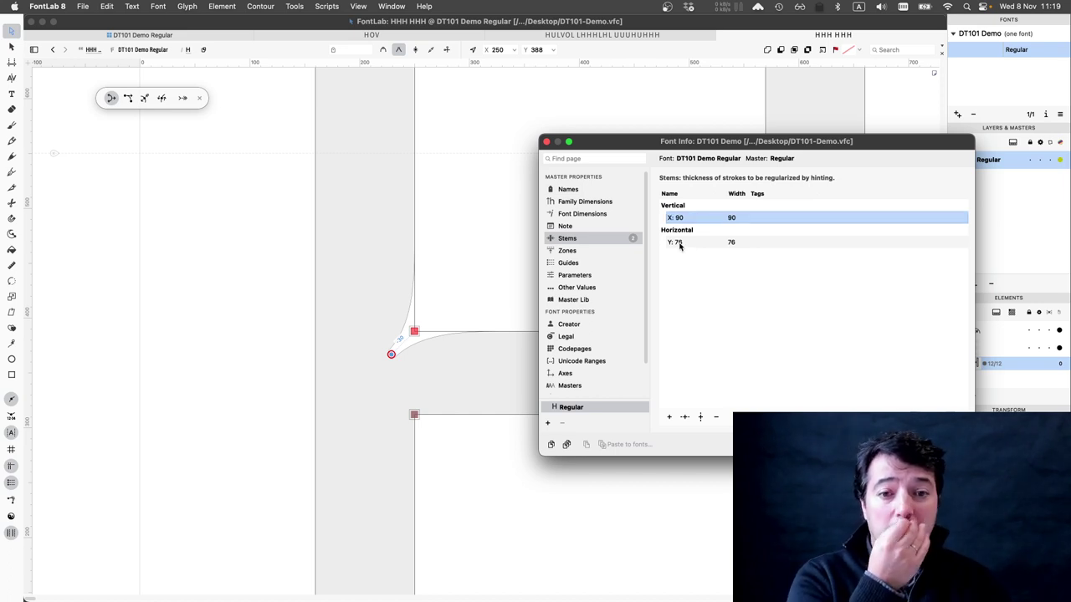
# Step: Rename the horizontal stem as Y: 80 and set its width to 80
pyautogui.doubleClick(678, 243)
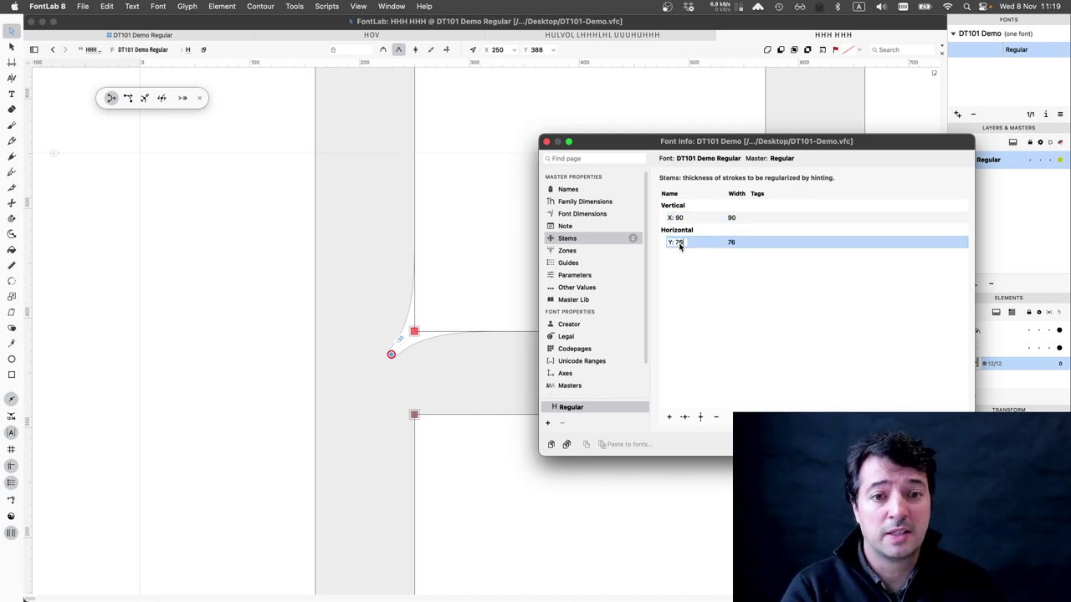
pyautogui.write('80')
pyautogui.press('Return')
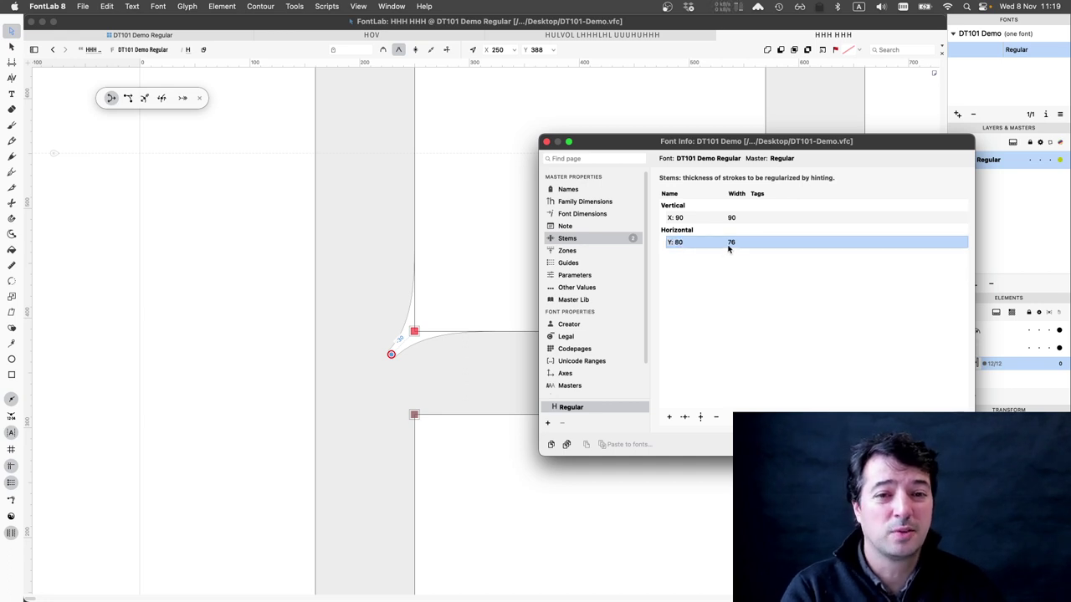
pyautogui.doubleClick(728, 243)
pyautogui.write('8')
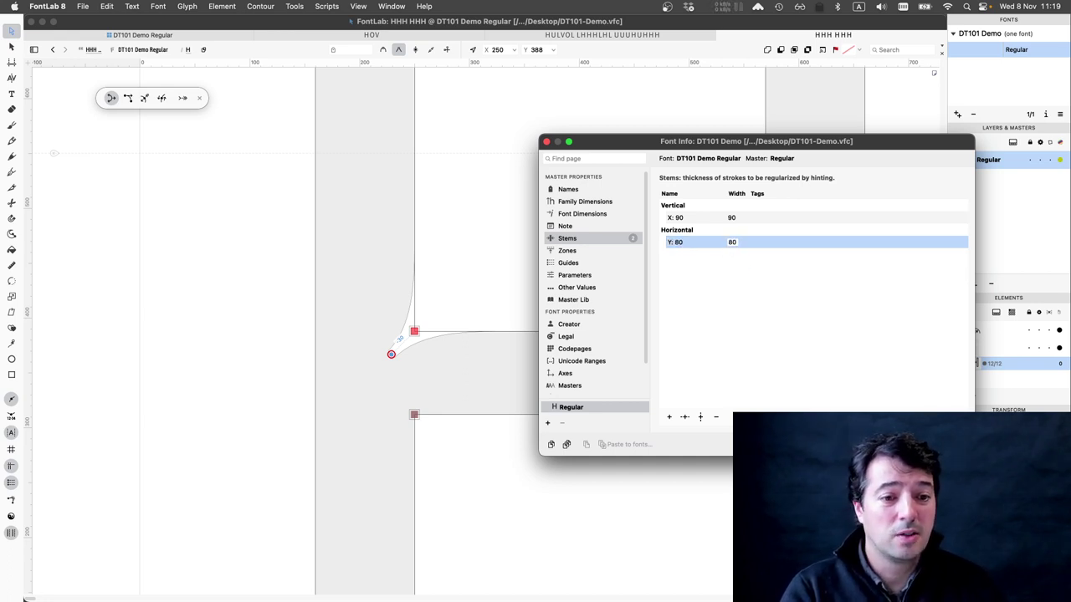
pyautogui.write('0')
pyautogui.press('Return')
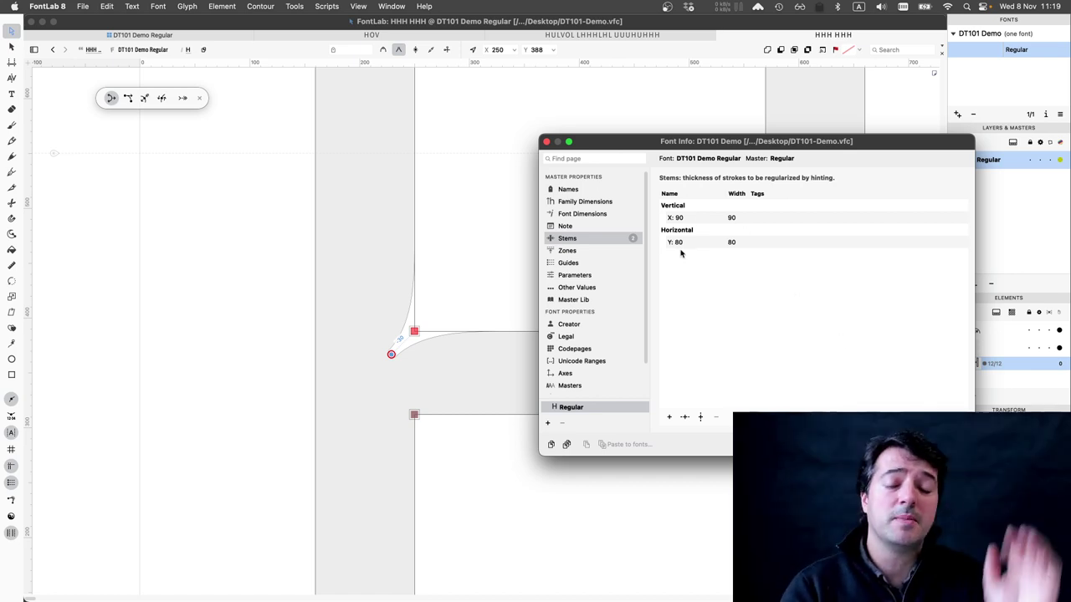
# Step: View the zones, and in the creator information enter the designer's full name followed by the affiliation FBAUP / i2ADS
pyautogui.click(591, 252)
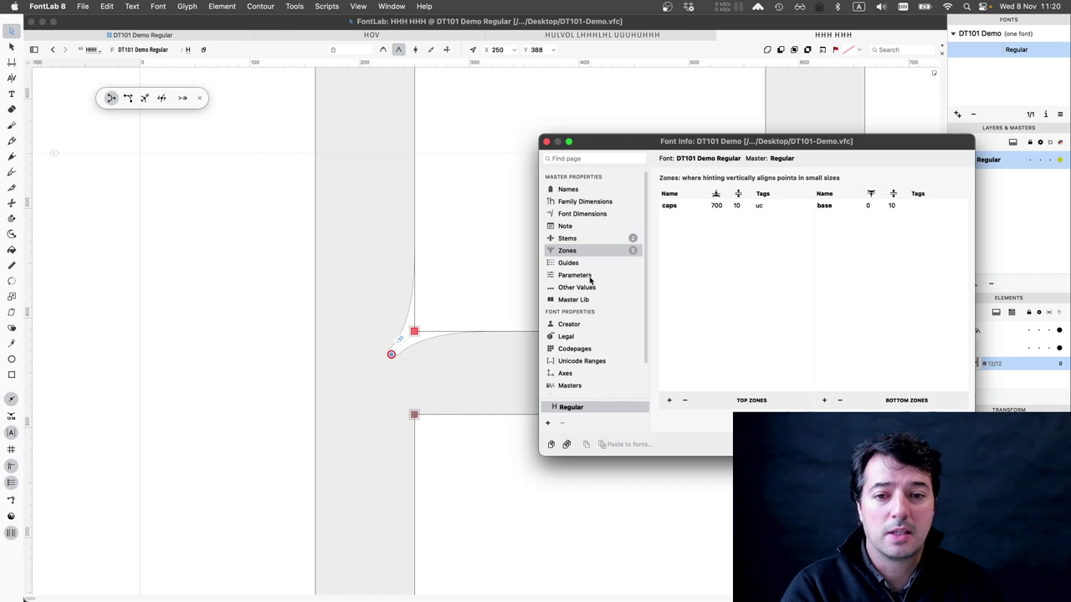
pyautogui.click(583, 325)
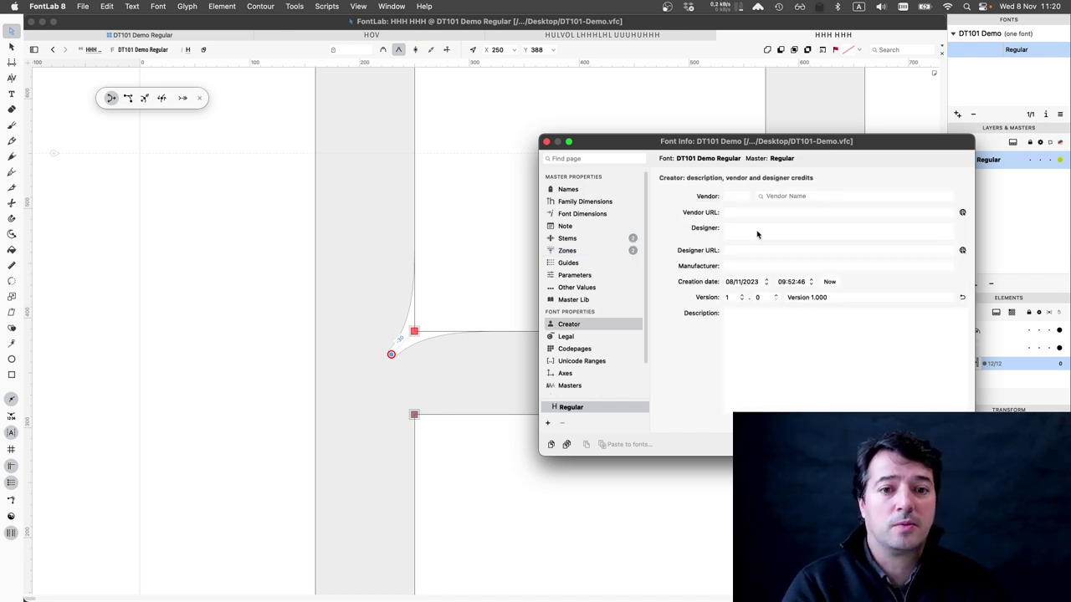
pyautogui.click(742, 231)
pyautogui.write('Peddo Amad')
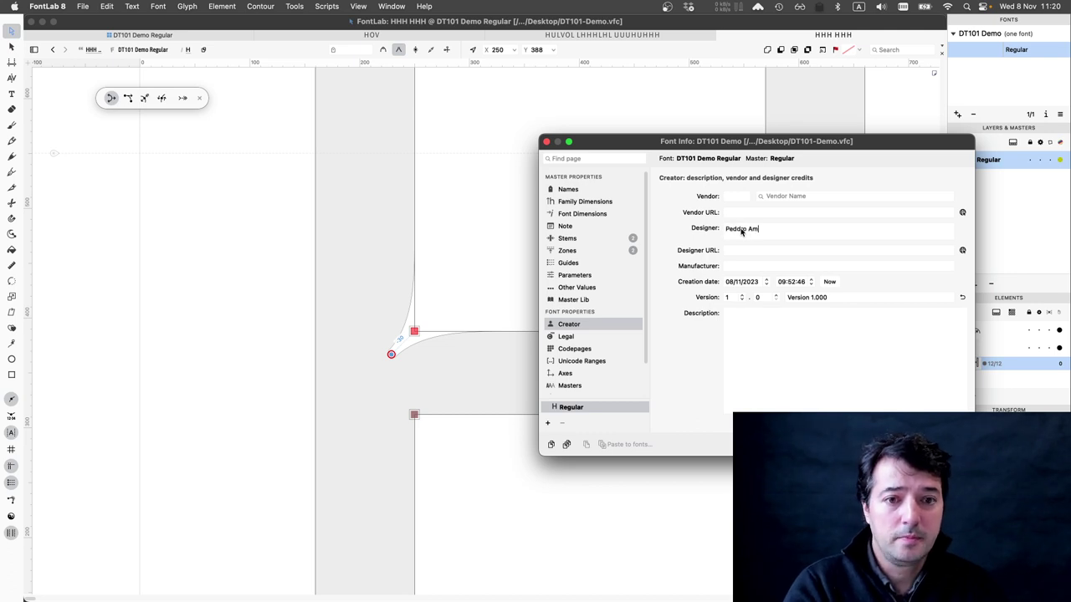
pyautogui.click(741, 230)
pyautogui.press('BackSpace')
pyautogui.write('ro Amad')
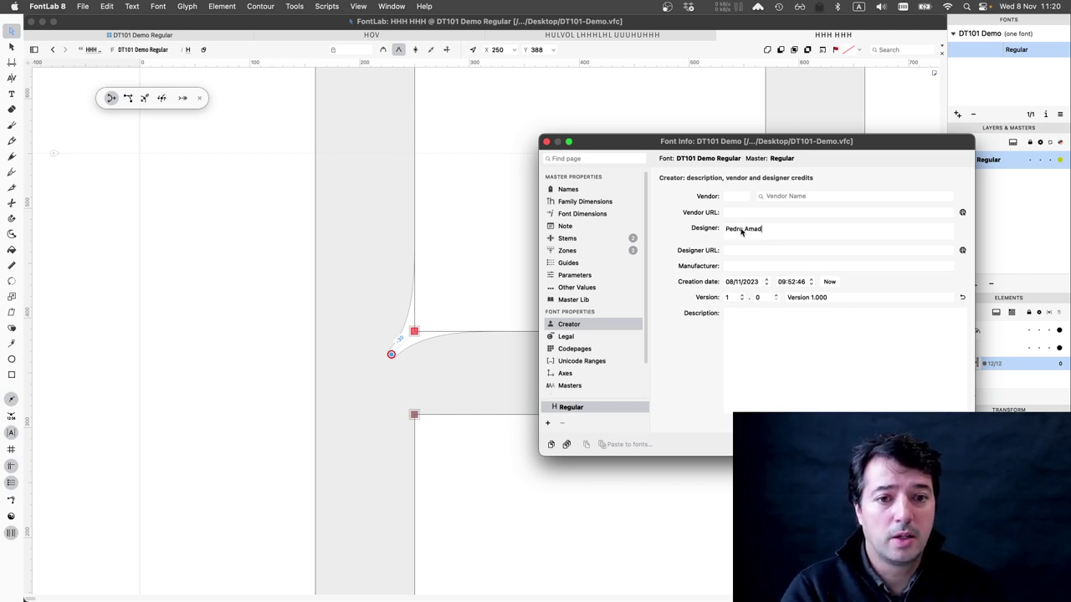
pyautogui.write('o, FBAU')
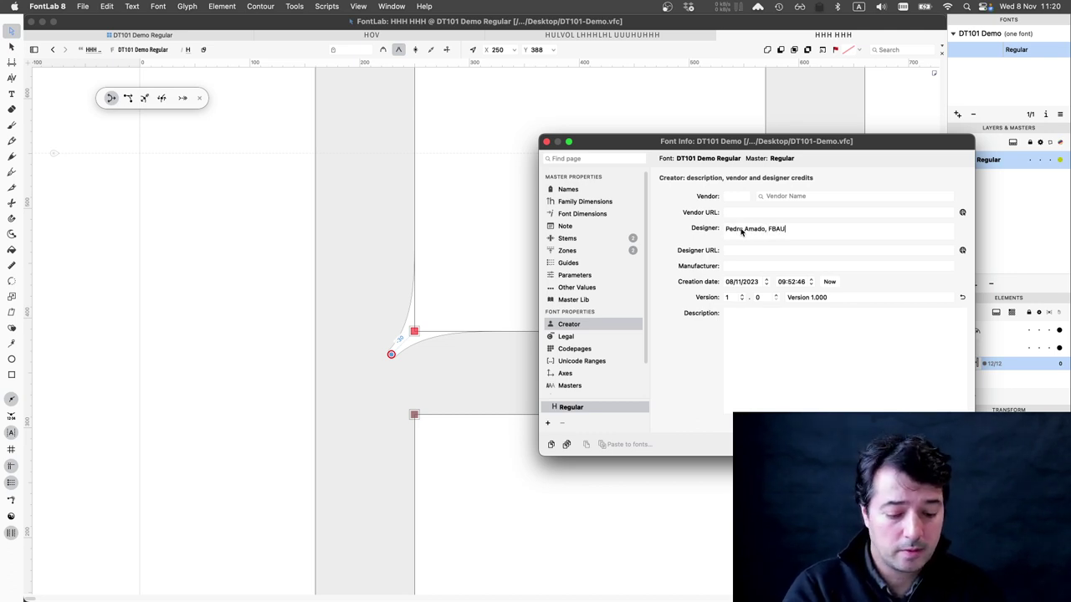
pyautogui.write('P / i2ADS')
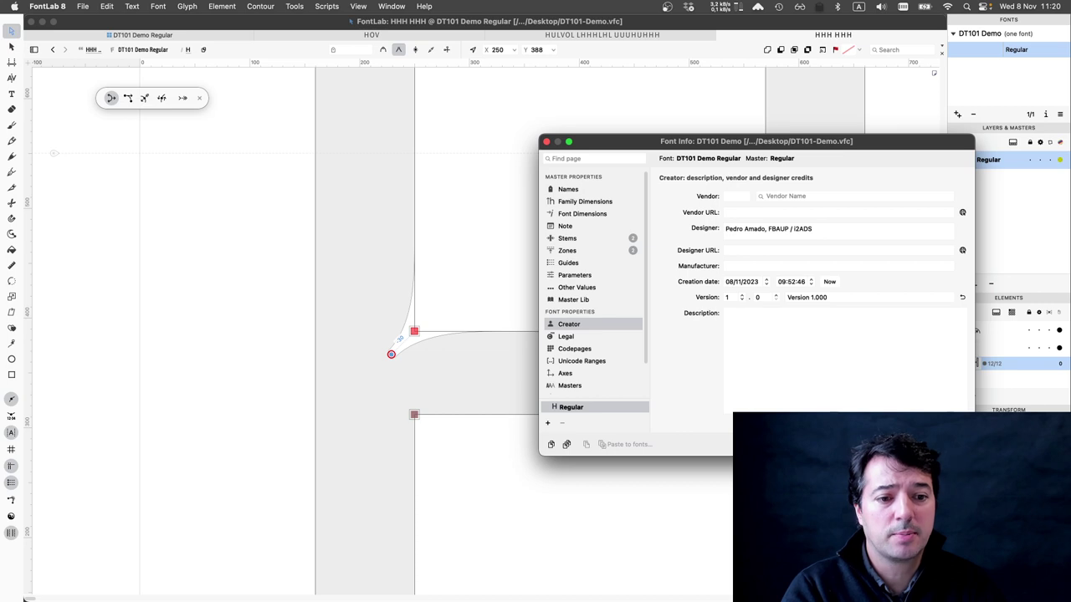
pyautogui.click(821, 361)
pyautogui.write('@')
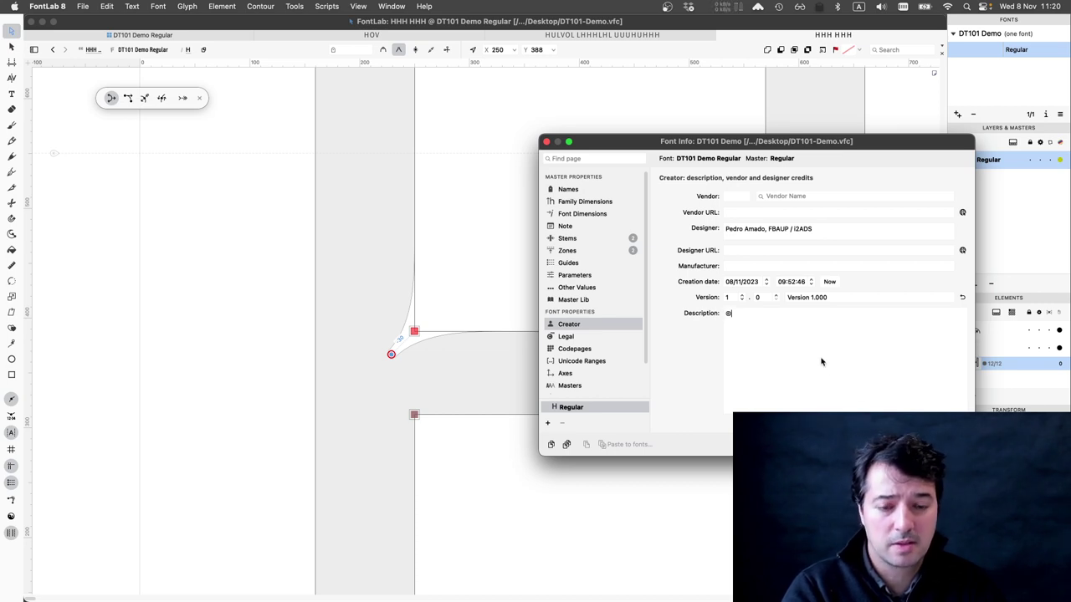
pyautogui.write(' Todos')
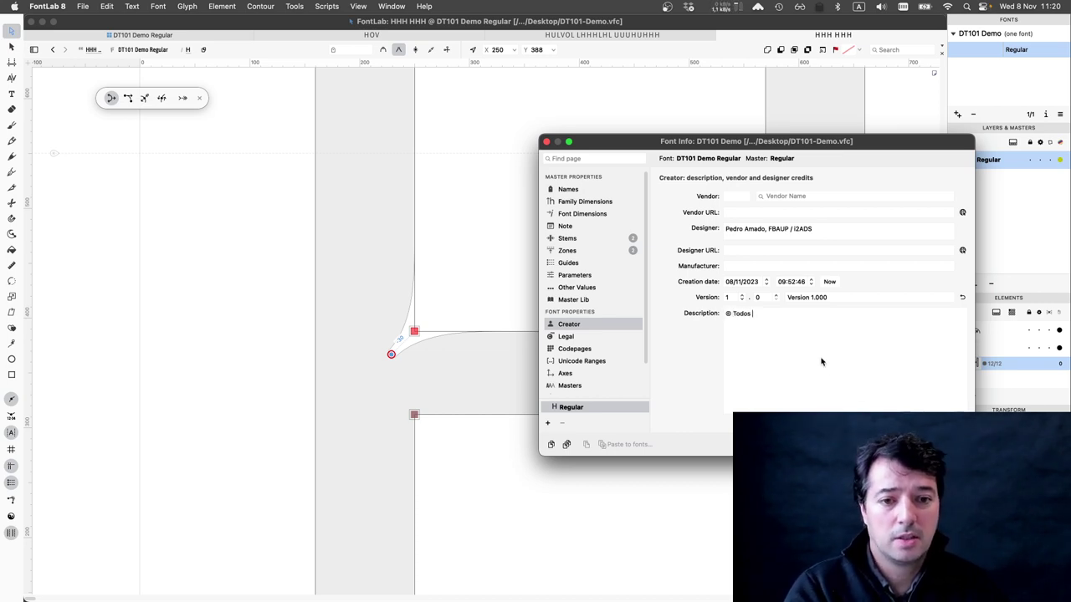
pyautogui.write(' os diret')
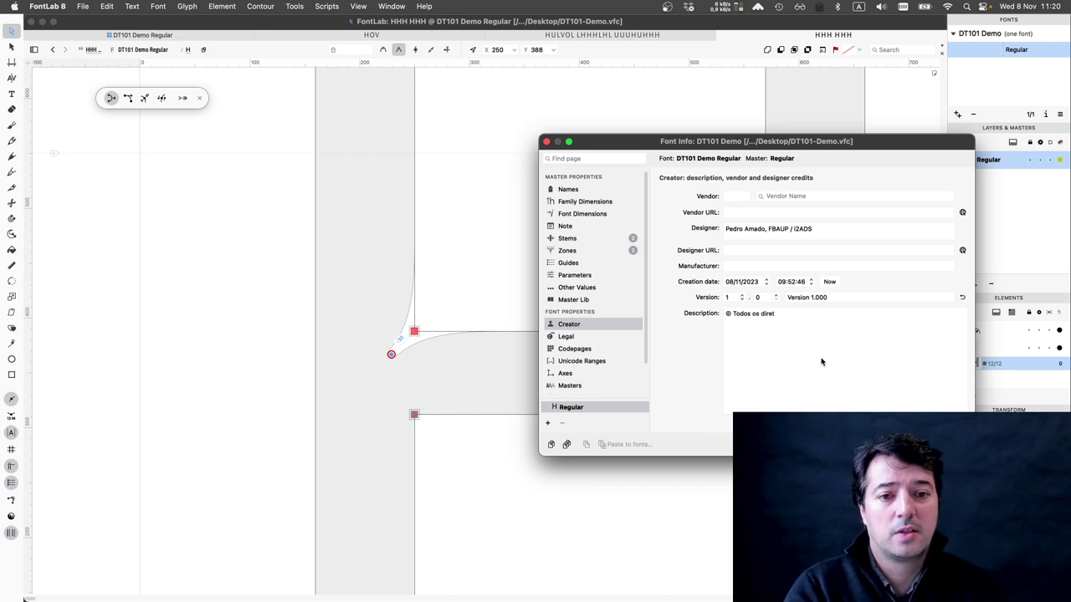
pyautogui.hotkey('shift', 'alt', 'Left')
pyautogui.hotkey('shift', 'alt', 'Left')
pyautogui.hotkey('shift', 'alt', 'Left')
pyautogui.hotkey('shift', 'alt', 'Left')
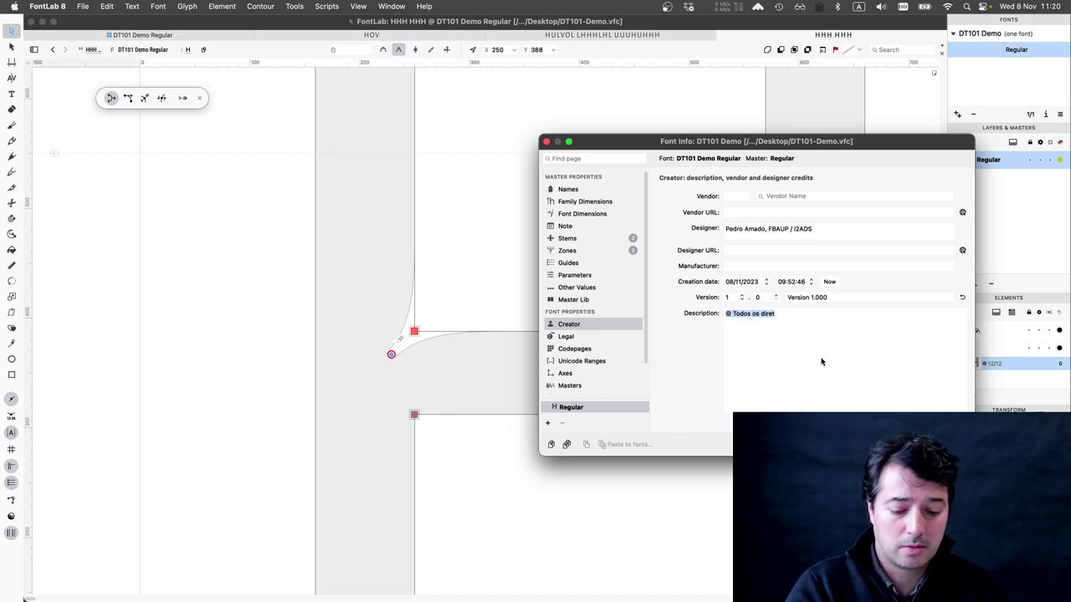
# Step: Write the font's description as "O Designer é um professor na FBAUP" in the creator information
pyautogui.write('O Design')
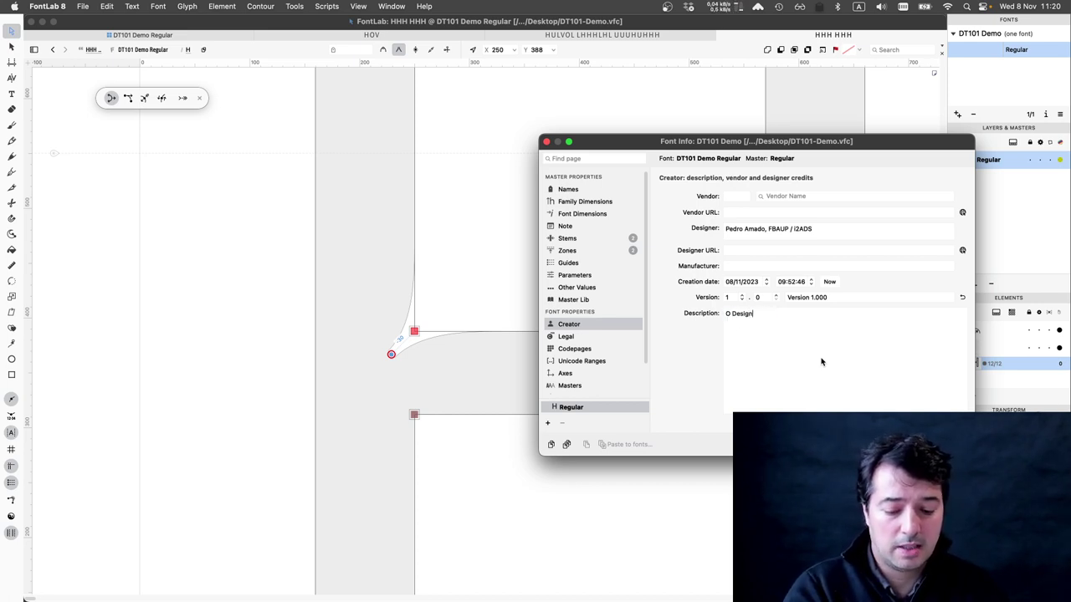
pyautogui.write('er é um pro')
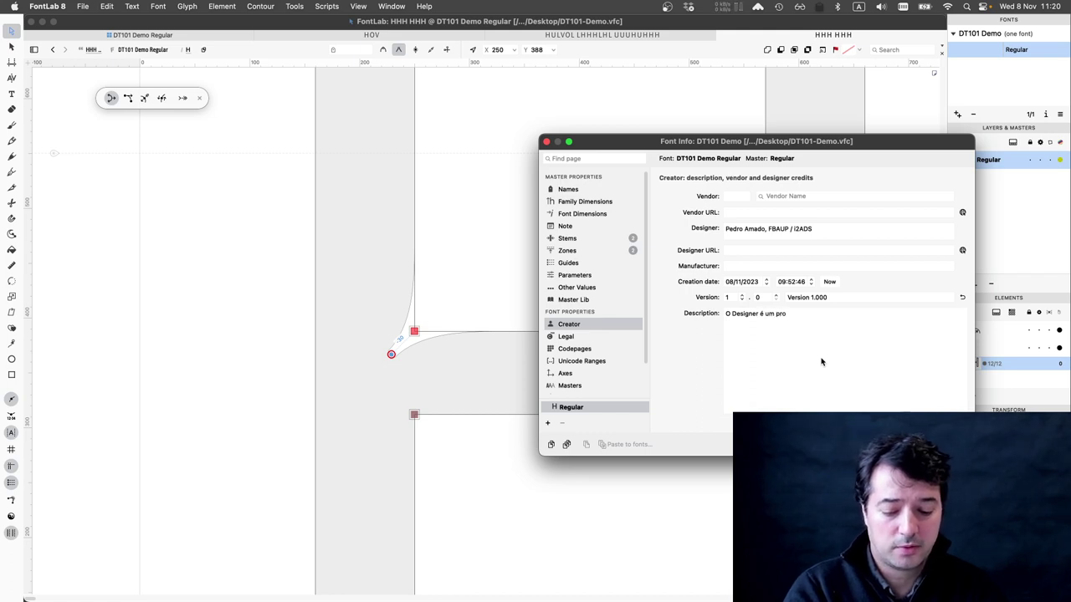
pyautogui.write('fessora')
pyautogui.write(' n')
pyautogui.press('BackSpace')
pyautogui.press('BackSpace')
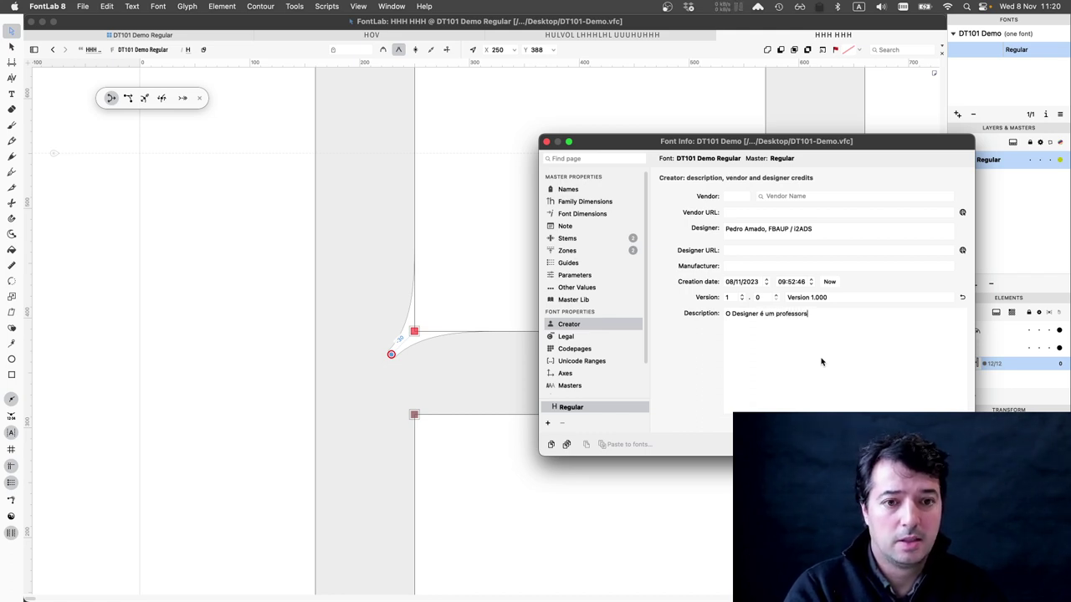
pyautogui.press('BackSpace')
pyautogui.press('BackSpace')
pyautogui.press('BackSpace')
pyautogui.write('nas')
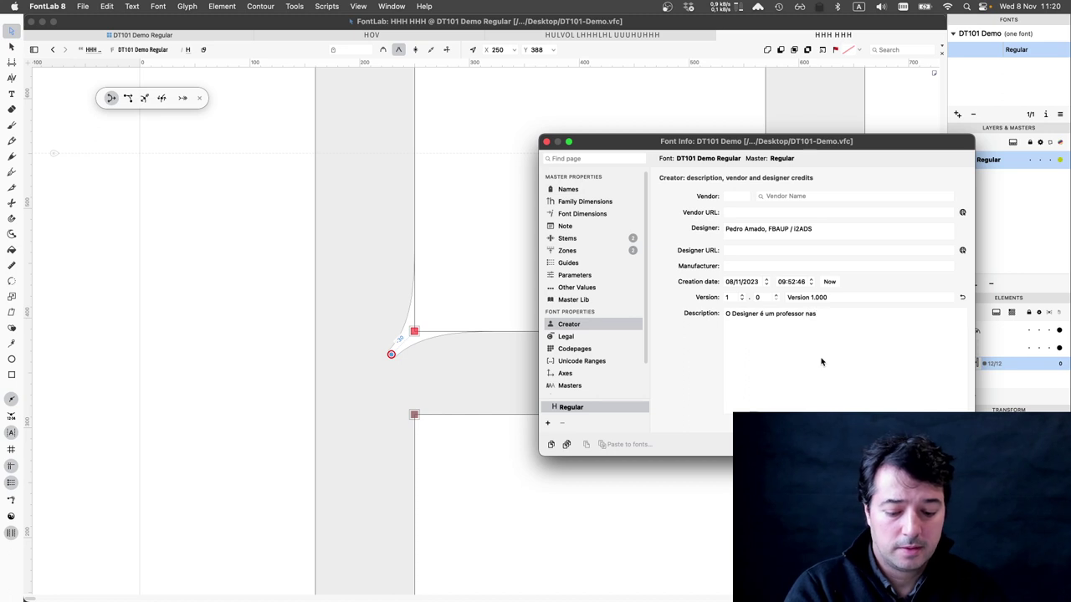
pyautogui.press('BackSpace')
pyautogui.press('BackSpace')
pyautogui.write('FA')
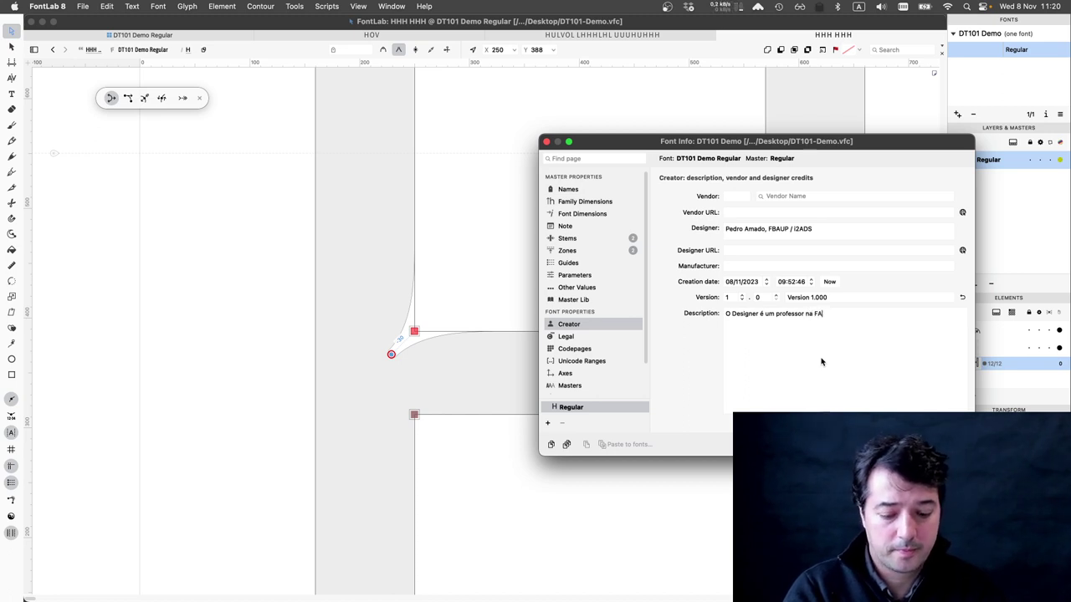
pyautogui.press('BackSpace')
pyautogui.press('BackSpace')
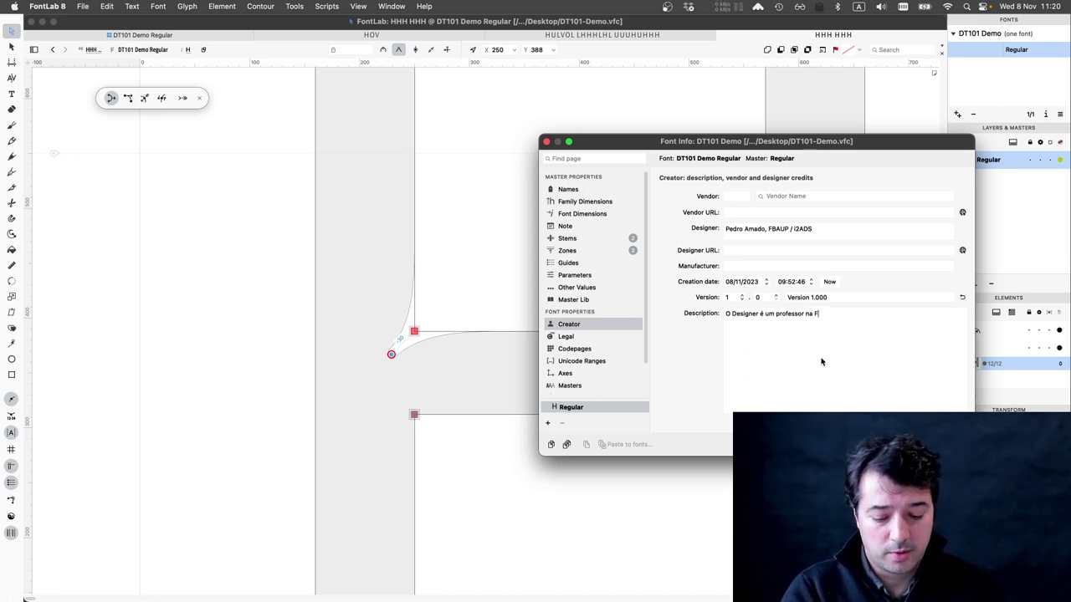
pyautogui.write('BAY')
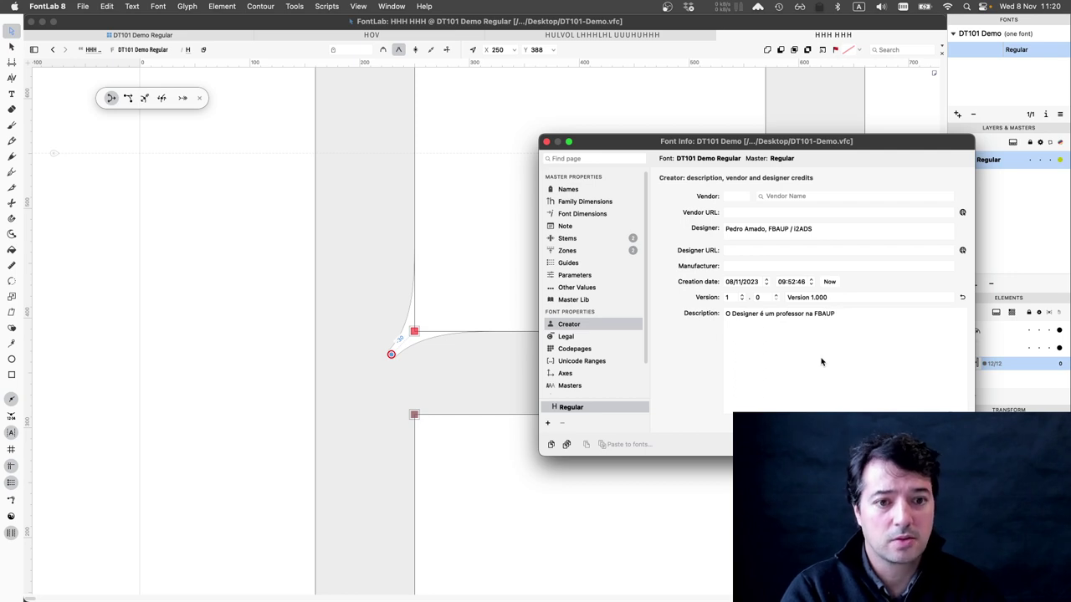
# Step: In the legal information, set the font's embedding permission to "Everything is allowed (installable mode)" and close the font info
pyautogui.click(596, 336)
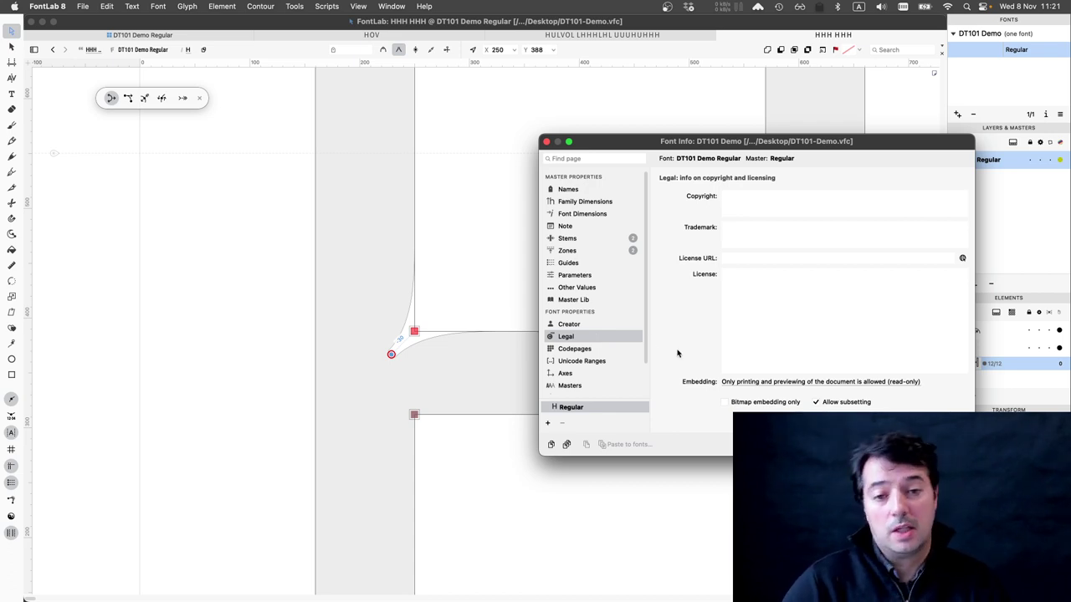
pyautogui.click(754, 382)
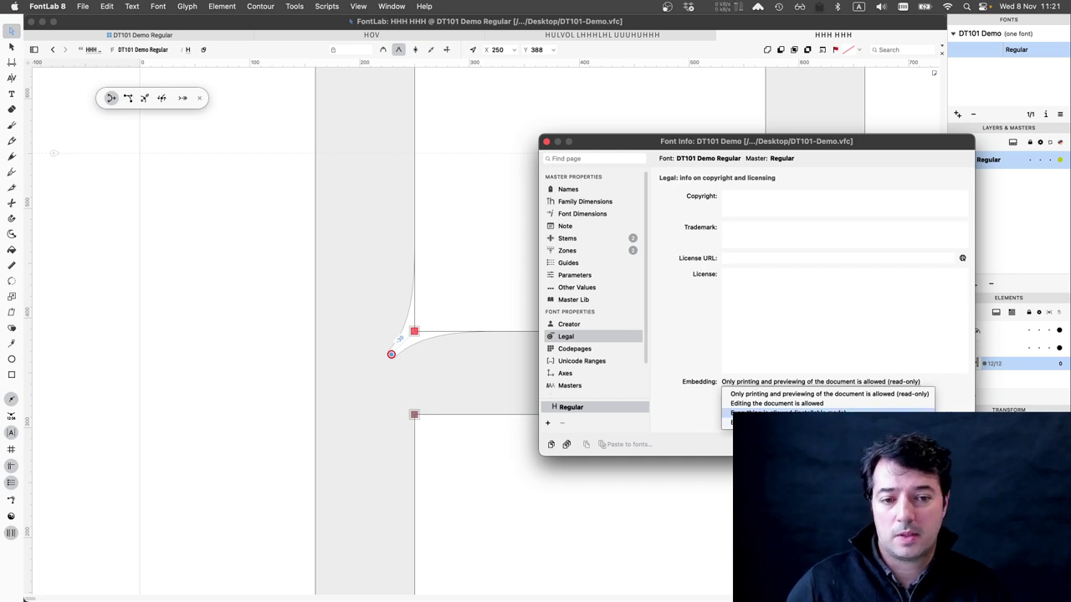
pyautogui.click(787, 412)
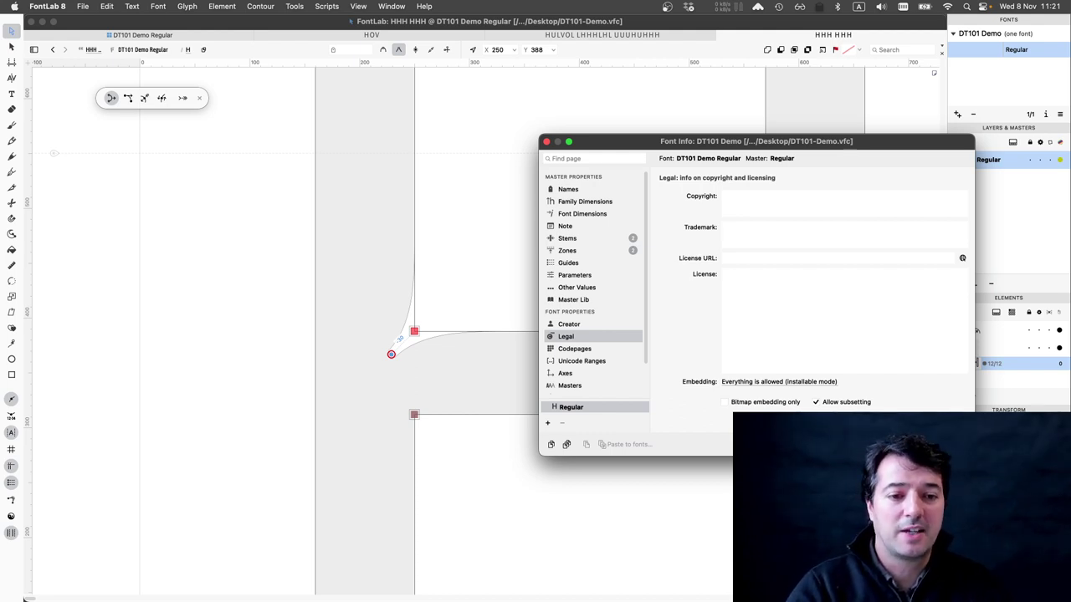
pyautogui.click(778, 387)
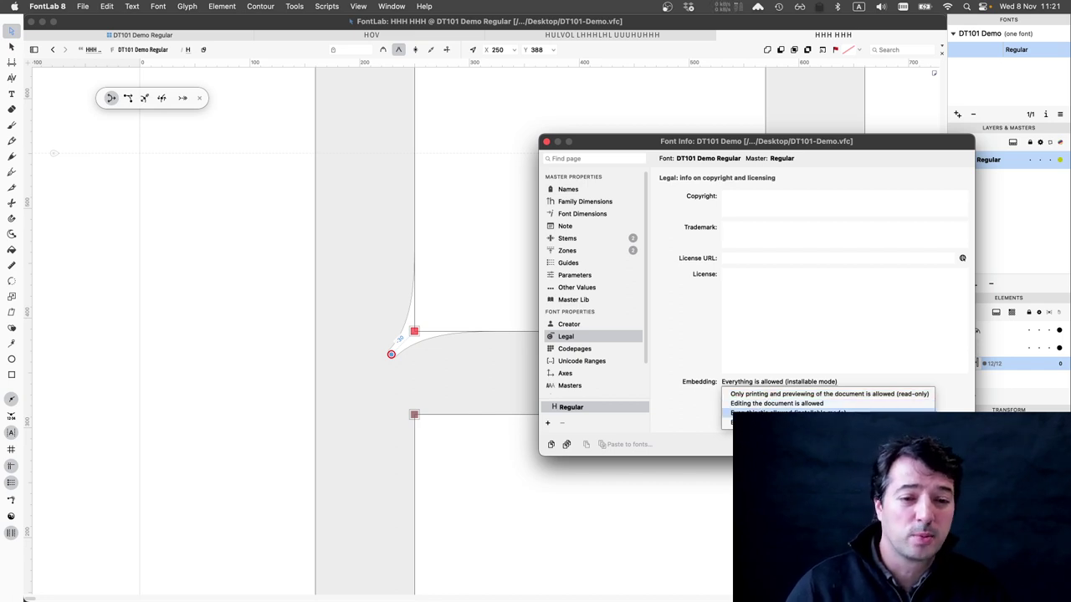
pyautogui.press('Return')
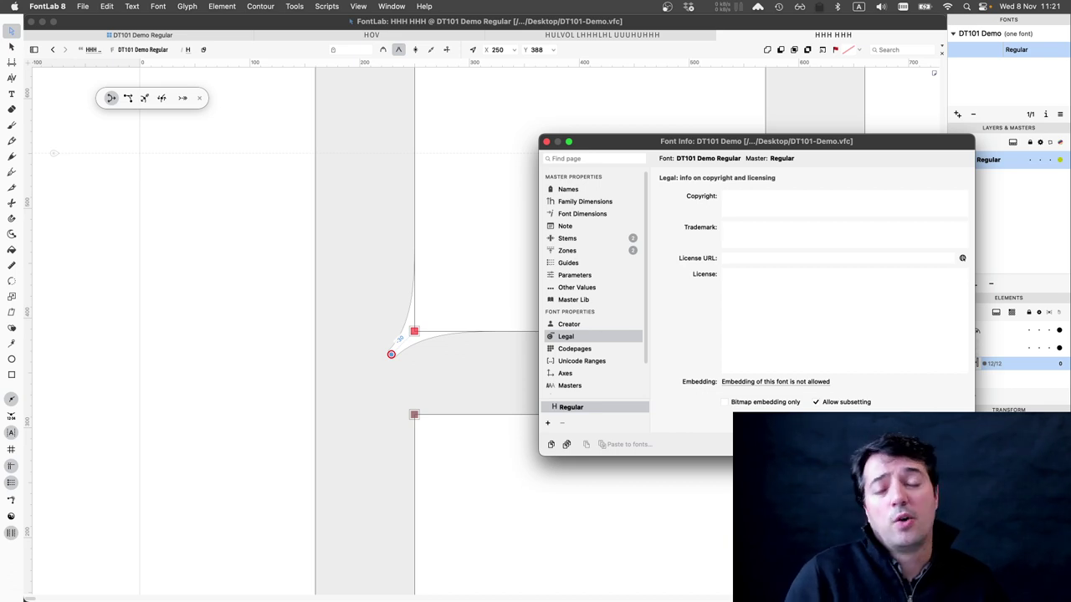
pyautogui.click(777, 384)
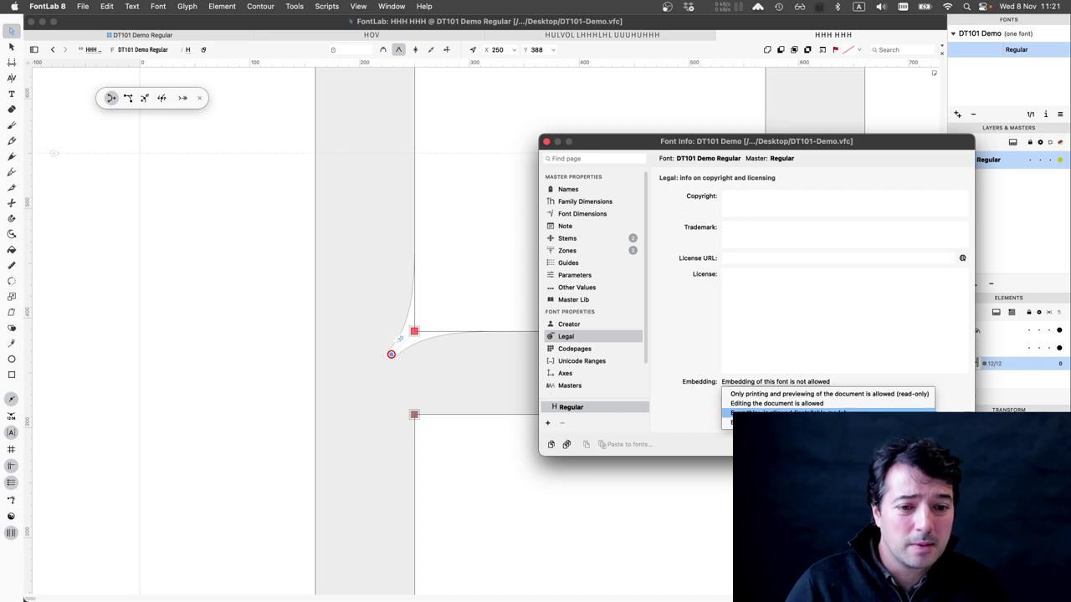
pyautogui.click(760, 413)
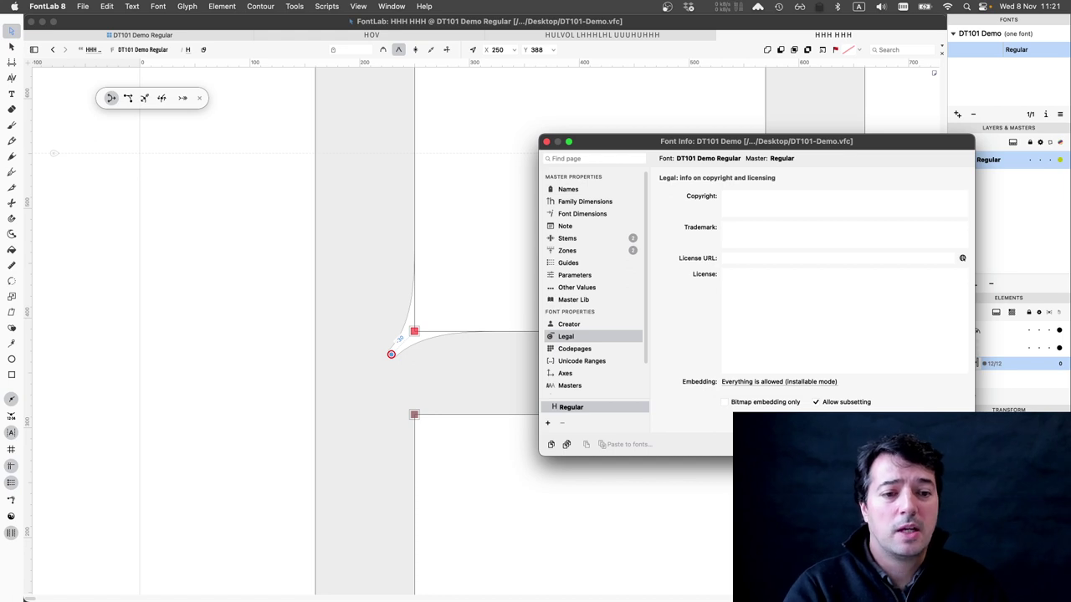
pyautogui.press('Escape')
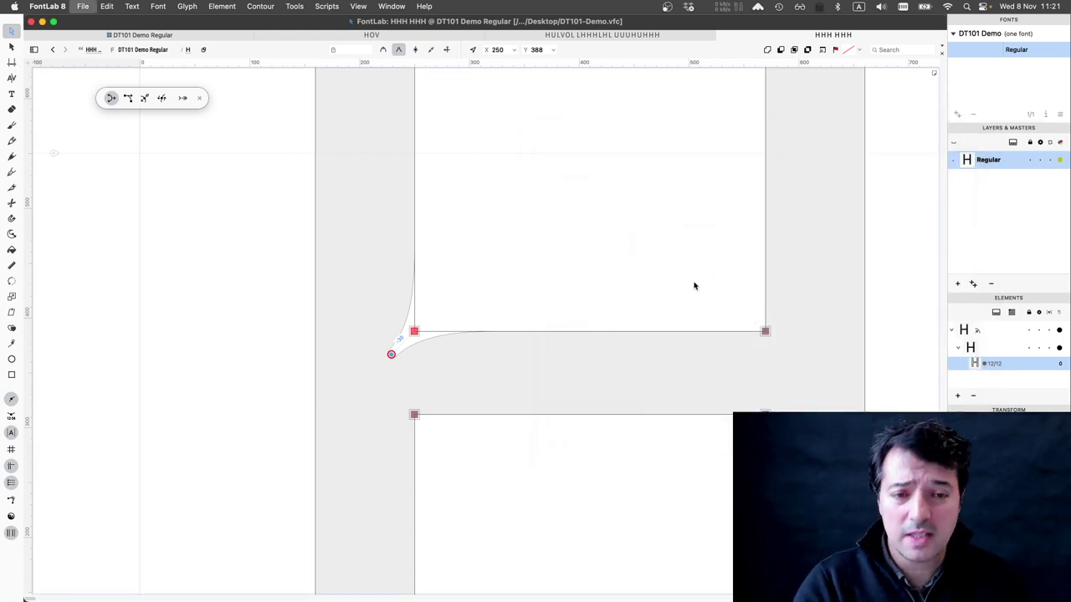
# Step: Export the current layer of DT101 Demo Regular as an OpenType PS font to the Desktop folder
pyautogui.click(85, 7)
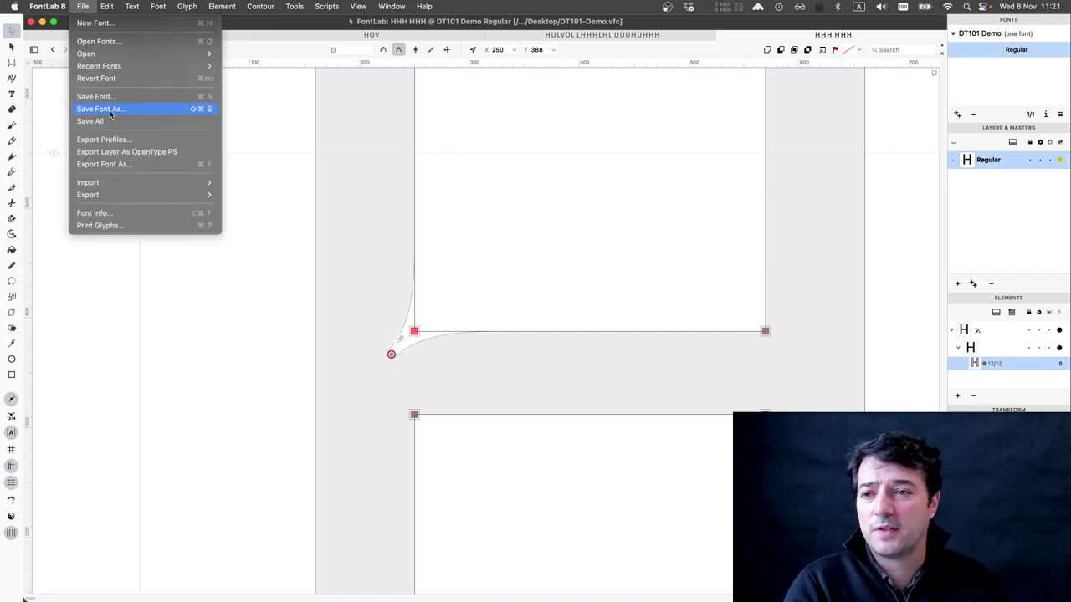
pyautogui.click(112, 165)
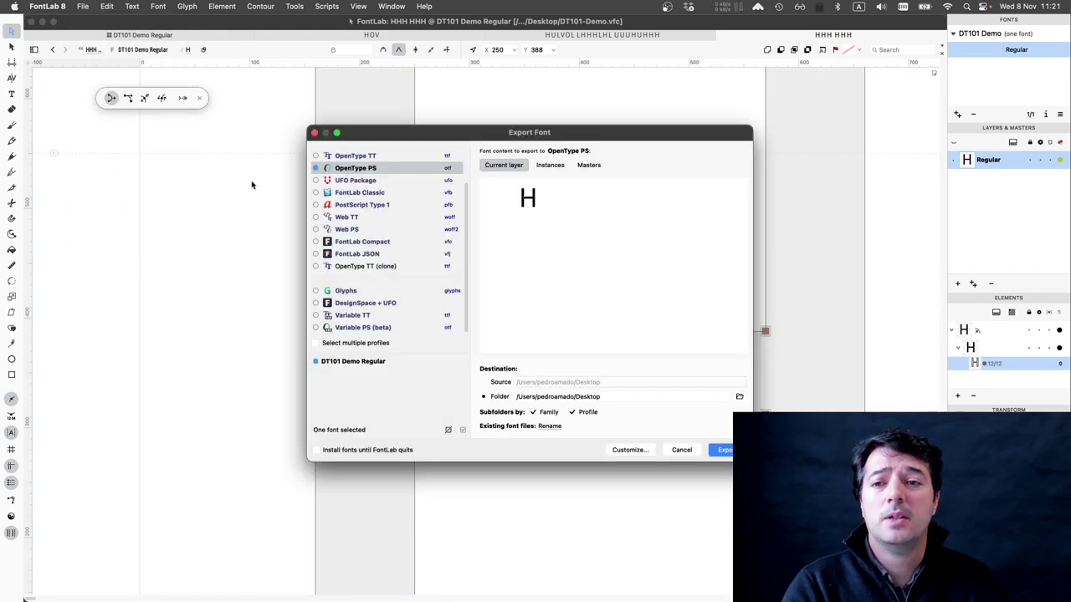
pyautogui.click(354, 181)
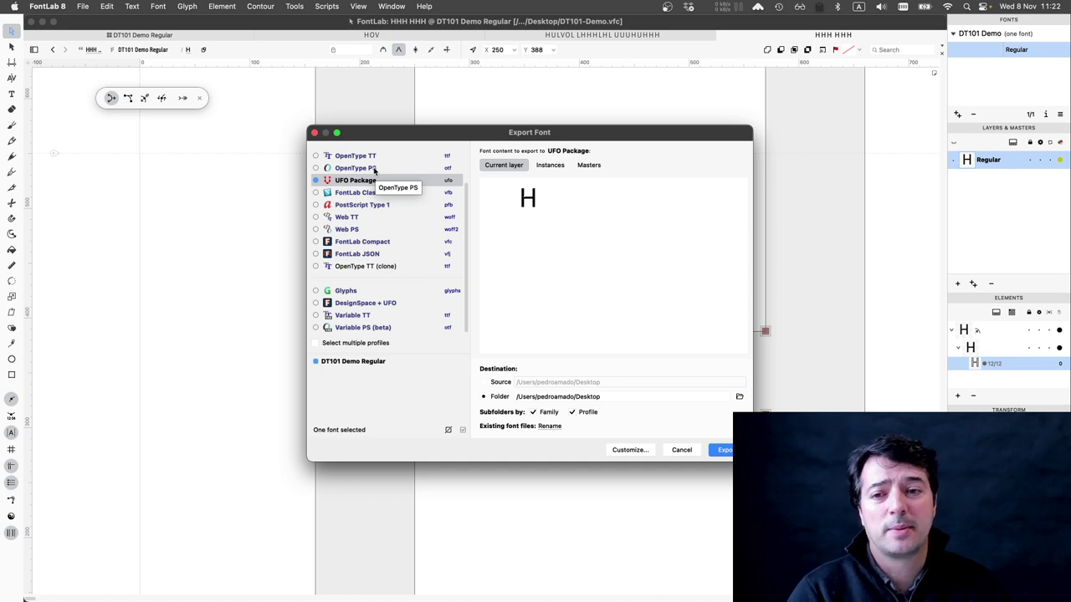
pyautogui.click(374, 170)
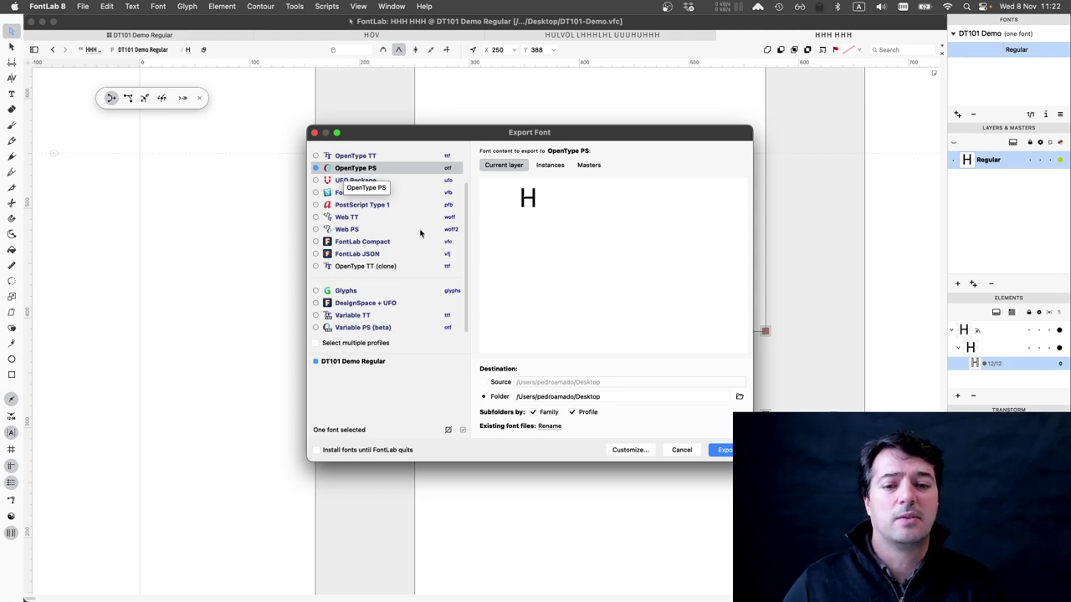
pyautogui.click(724, 452)
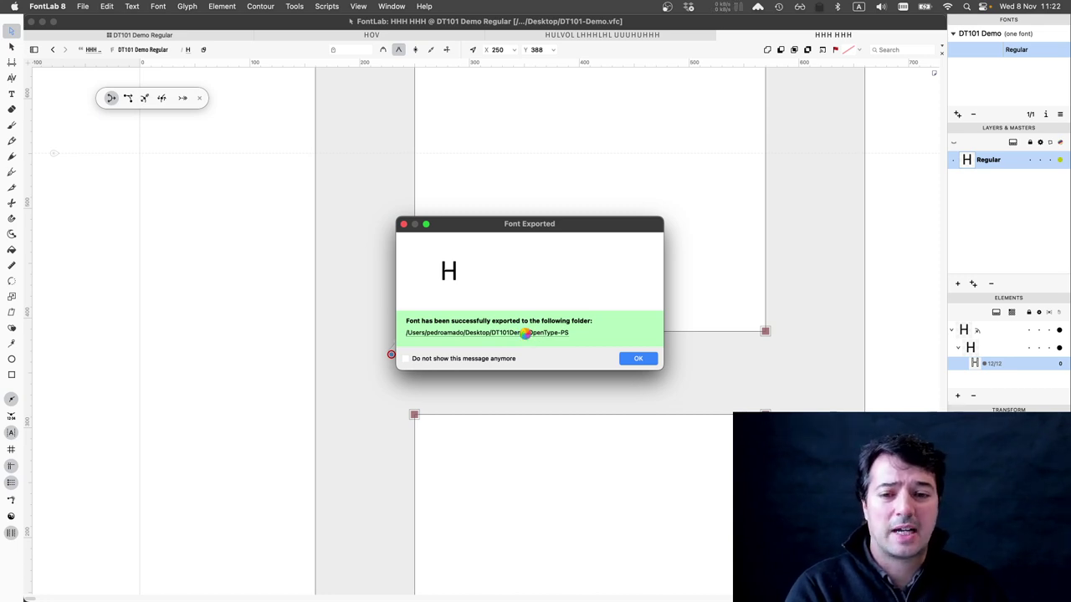
# Step: Open the exported OpenType-PS folder in Finder and preview the DT101-Demo.otf font file
pyautogui.press('Return')
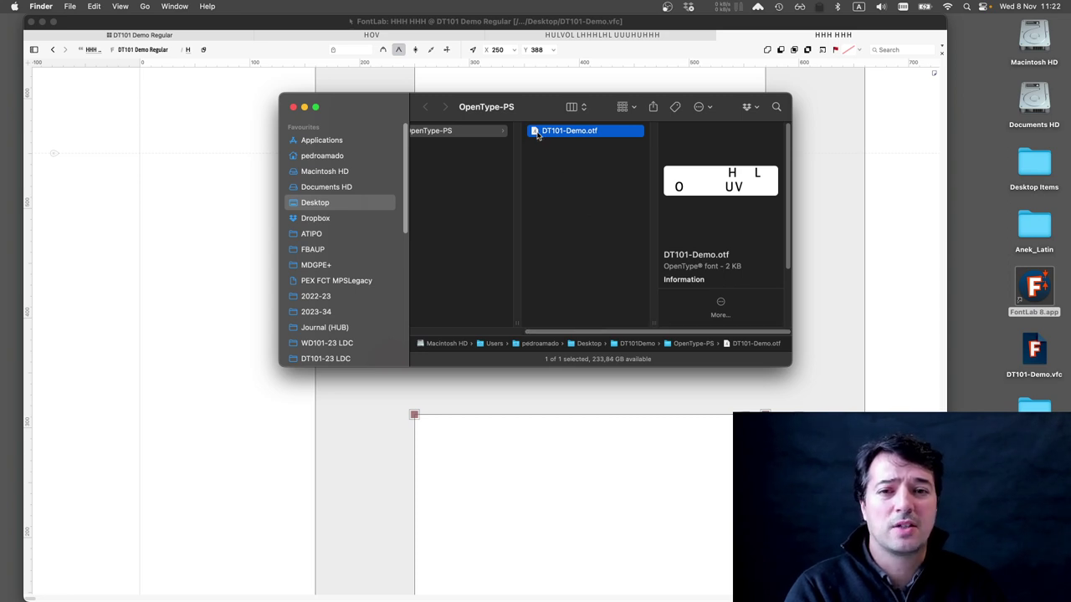
pyautogui.press('space')
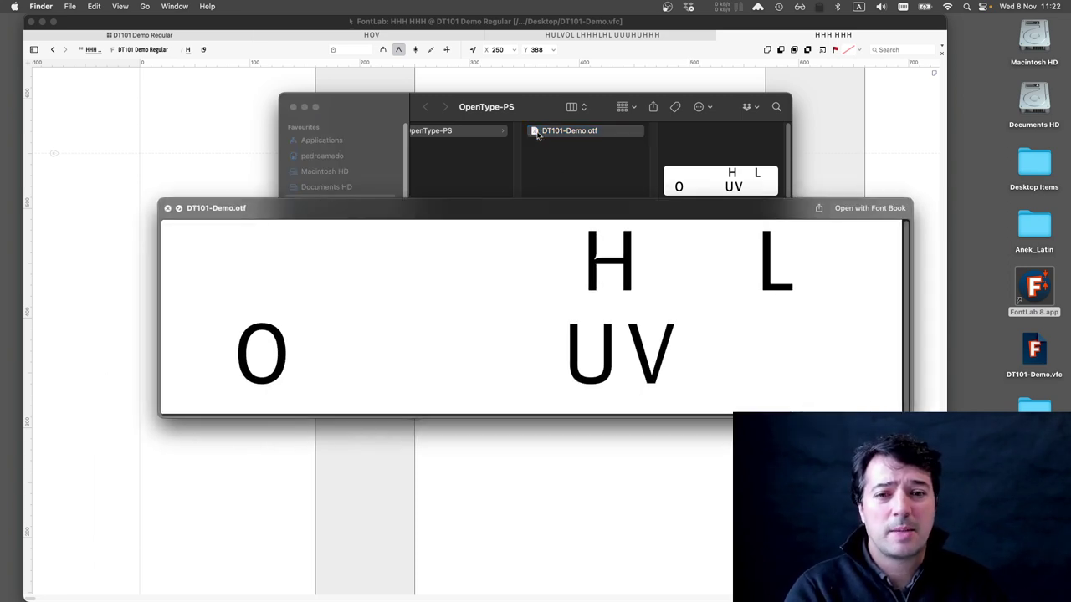
pyautogui.press('space')
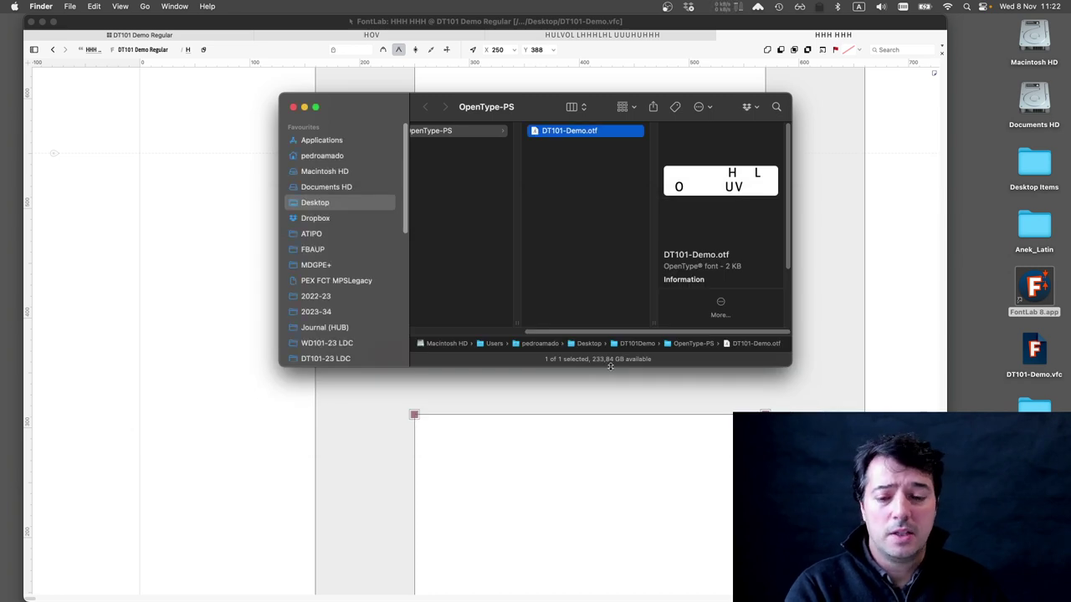
# Step: Switch to Firefox, open a new browser window and fit it to the left two-thirds of the screen
pyautogui.press('super+Tab')
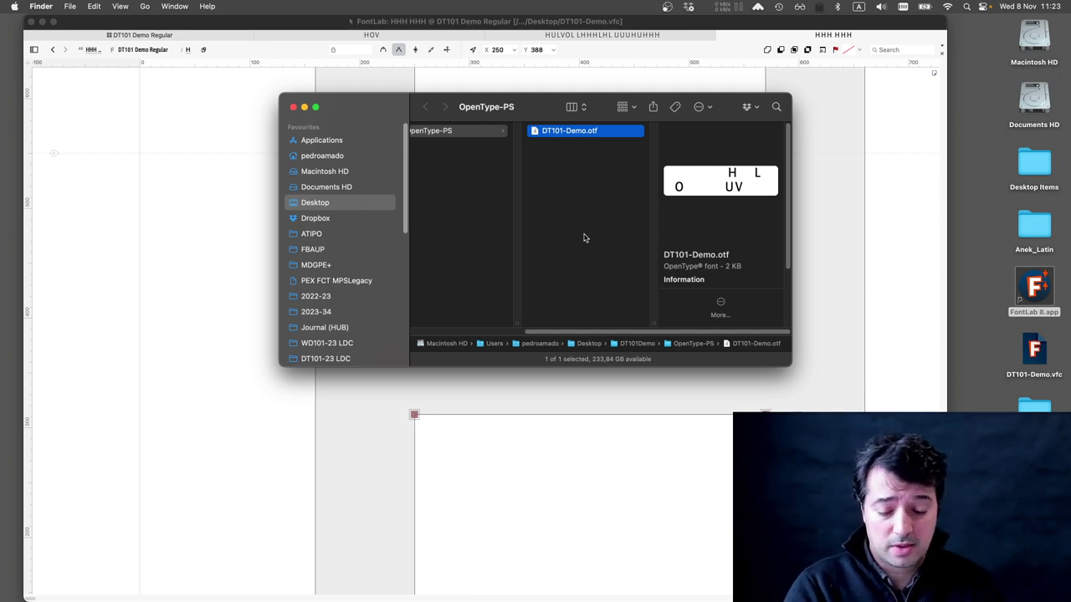
pyautogui.press('super+space')
pyautogui.write('find')
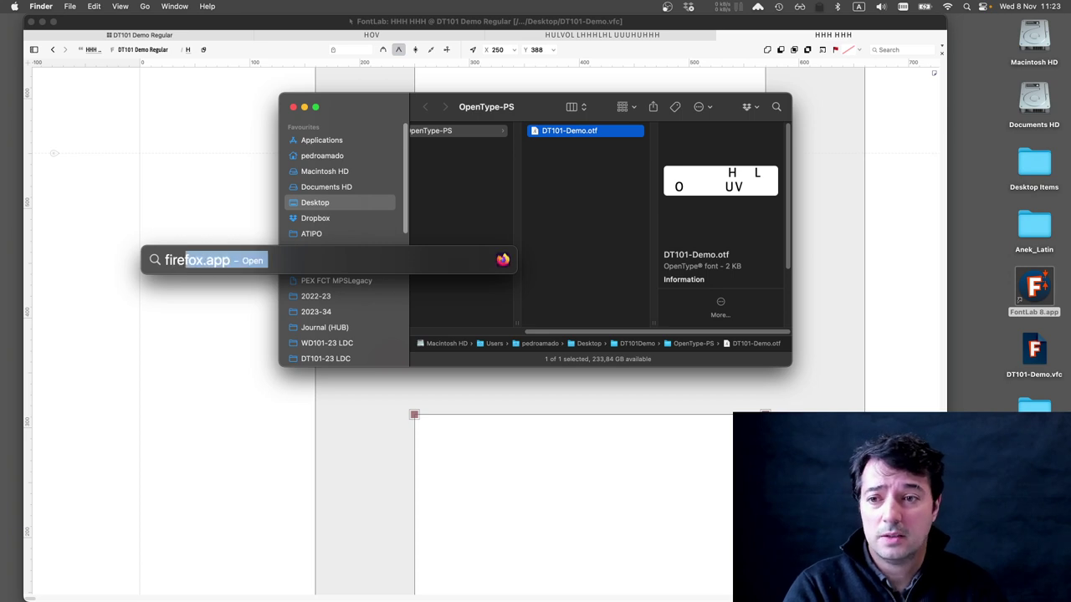
pyautogui.press('Return')
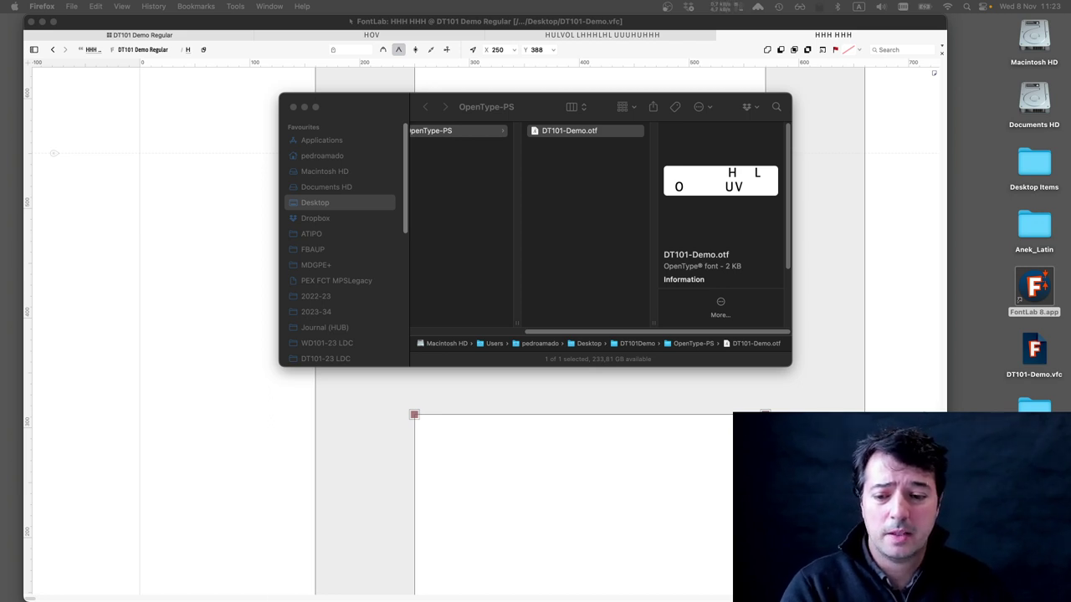
pyautogui.press('super+n')
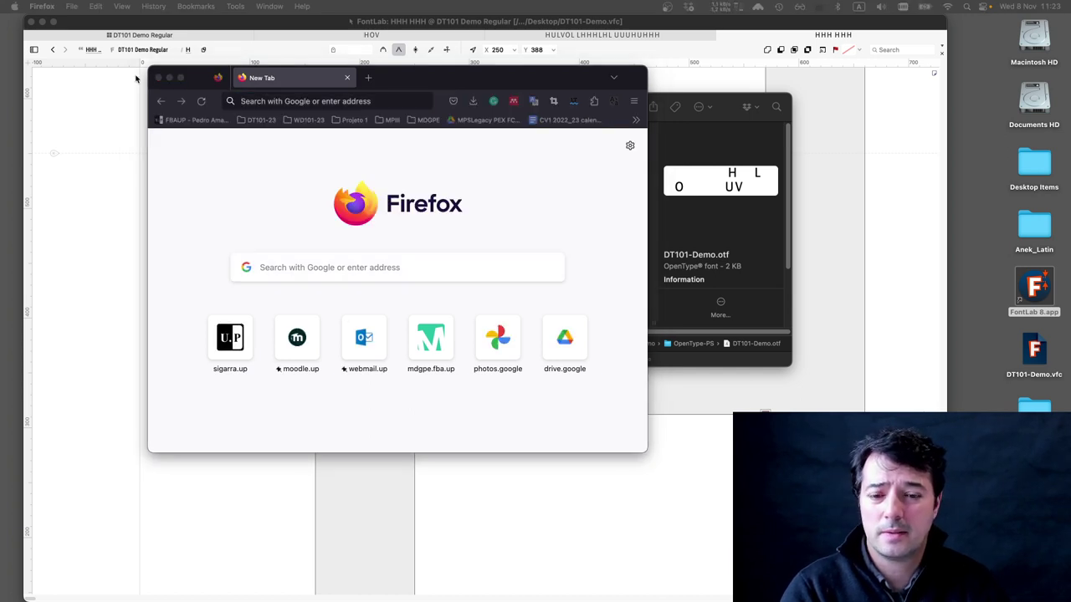
pyautogui.click(427, 82)
pyautogui.hotkey('ctrl', 'alt', 'Left')
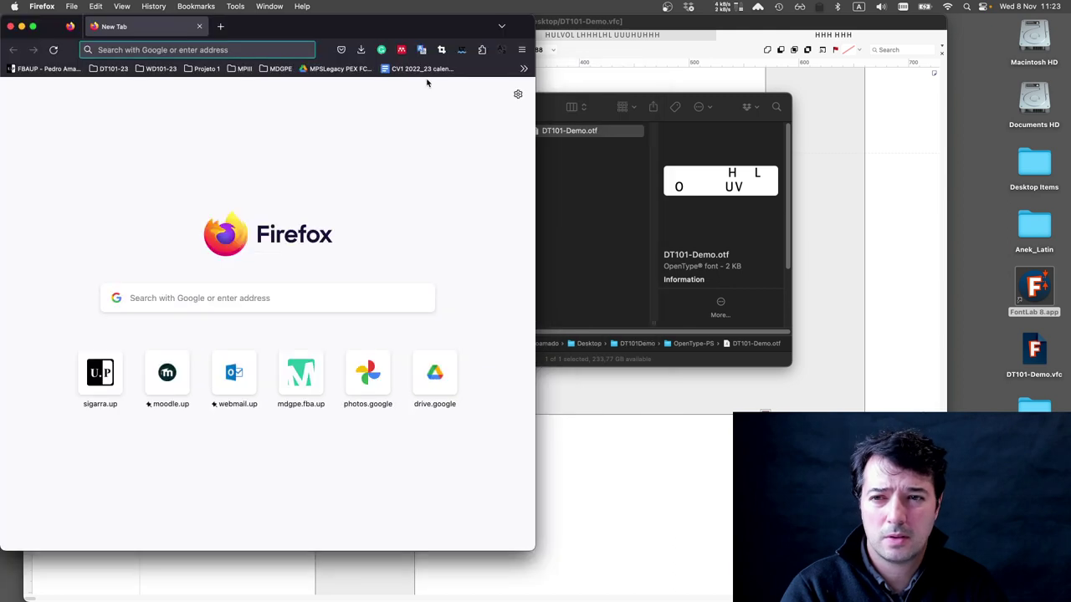
pyautogui.hotkey('ctrl', 'alt', 'Left')
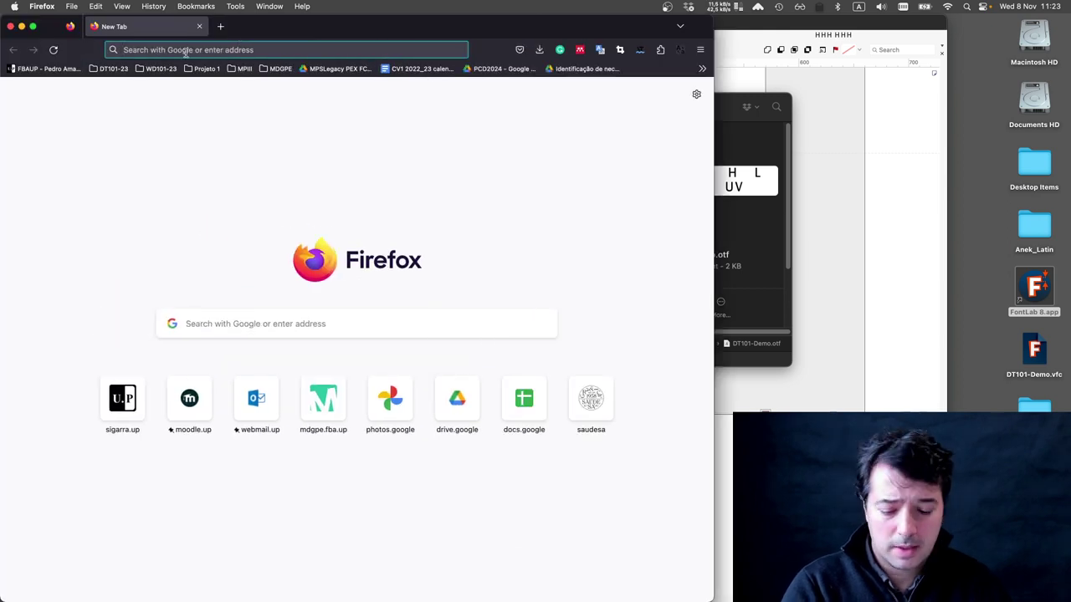
# Step: Open the Dinamo Font Gauntlet site, fontgauntlet.com, and bring the Finder window with DT101-Demo.otf in front, keeping part of the page accessible
pyautogui.write('dinamo fon')
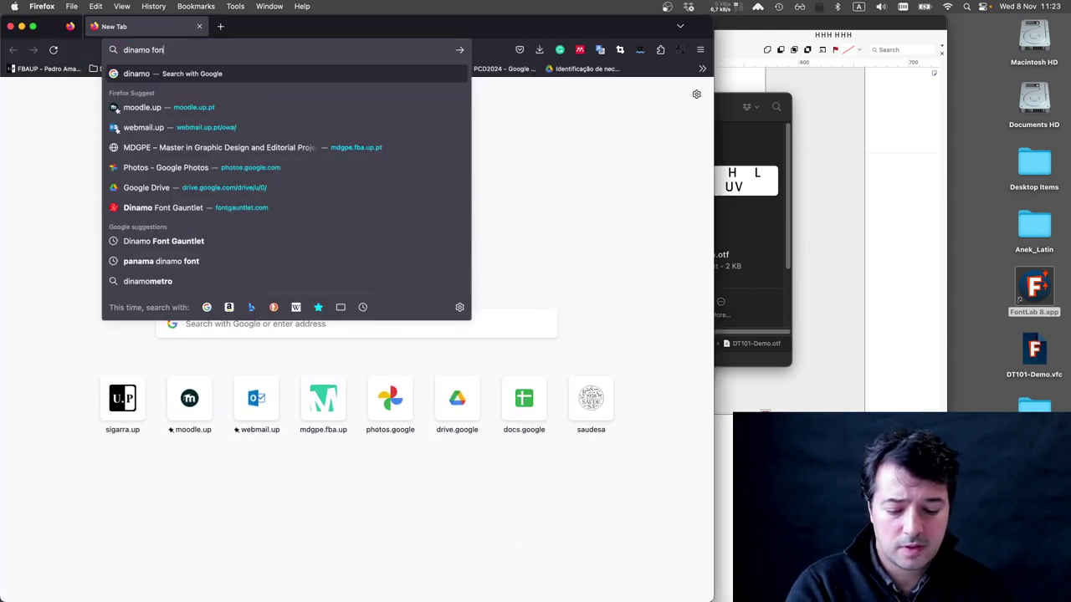
pyautogui.write('t gauntle')
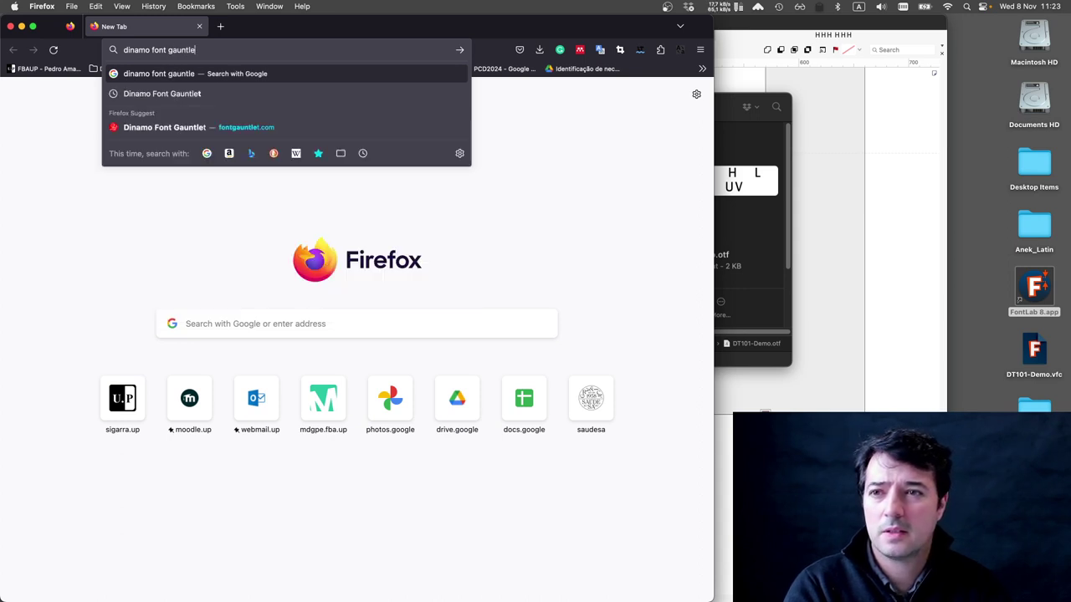
pyautogui.press('Down')
pyautogui.press('Down')
pyautogui.press('Return')
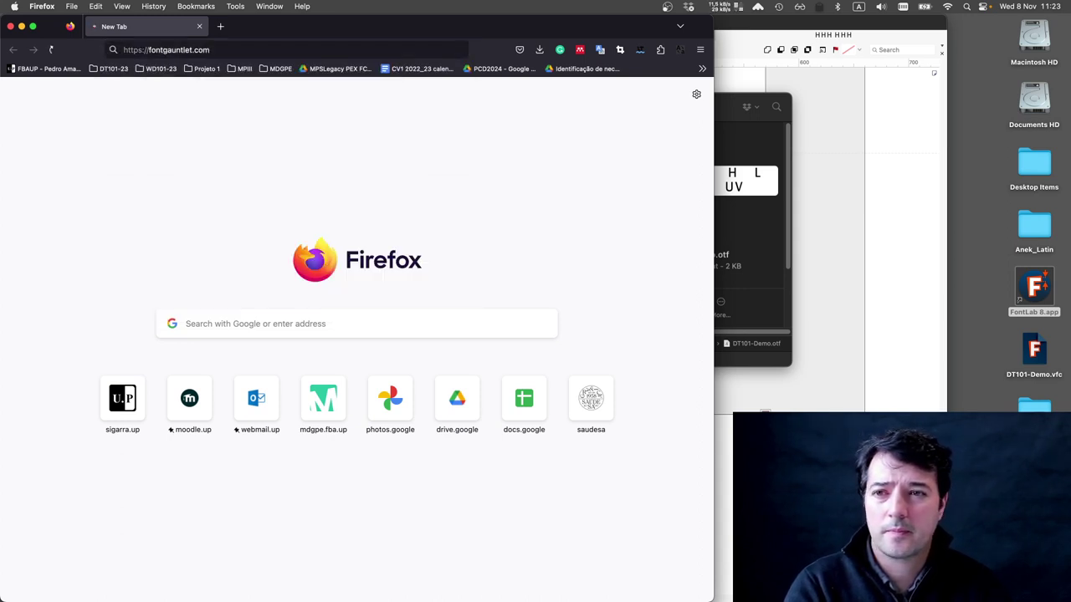
pyautogui.moveTo(737, 106); pyautogui.dragTo(845, 134)
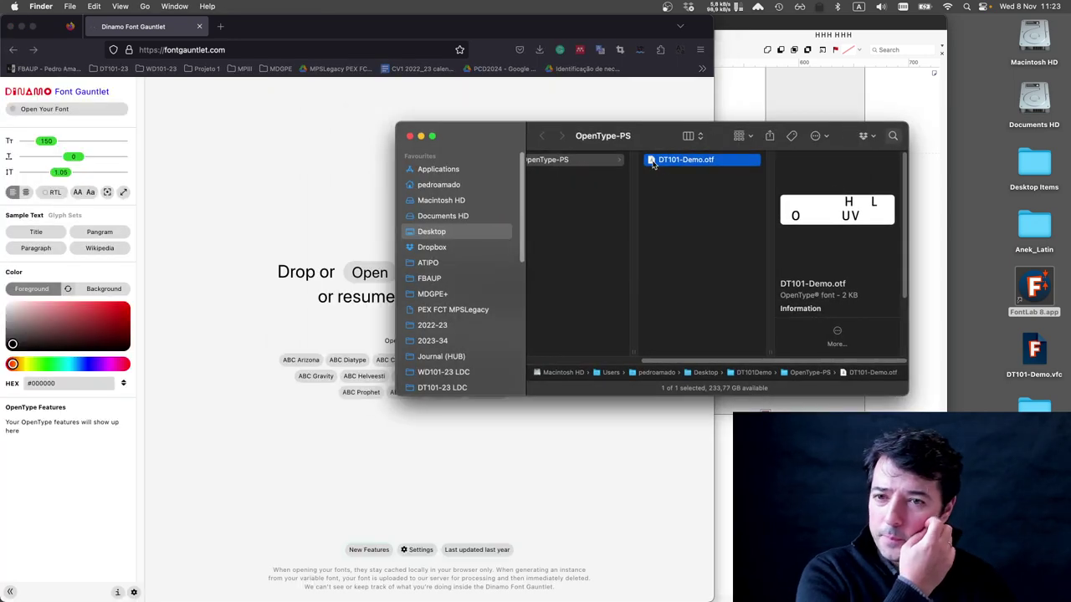